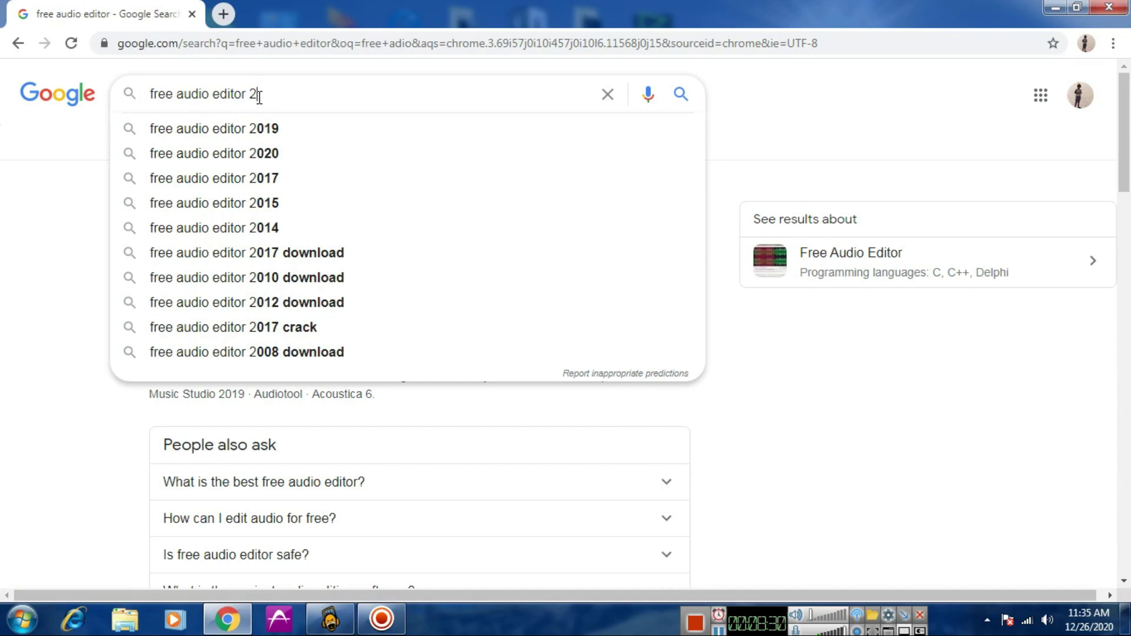
Search the web for "free audio editor 2019" and open the Best Free Audio Editor Software 2019 article on free-audio-editor.com.
type("01")
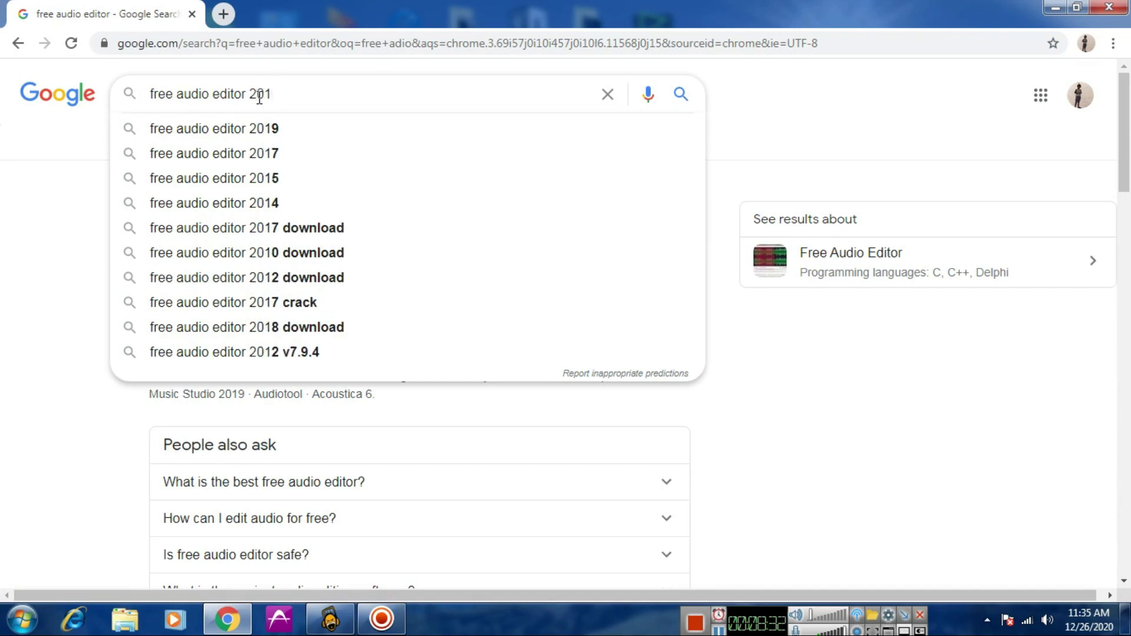
type("9")
left_click(251, 130)
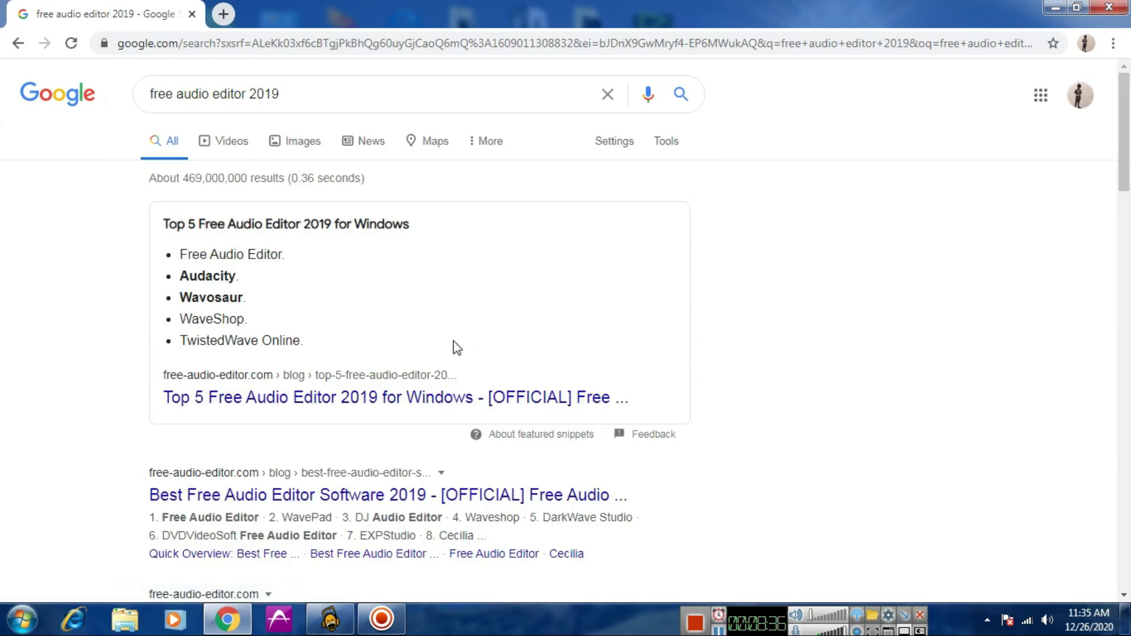
left_click(331, 500)
left_click(332, 501)
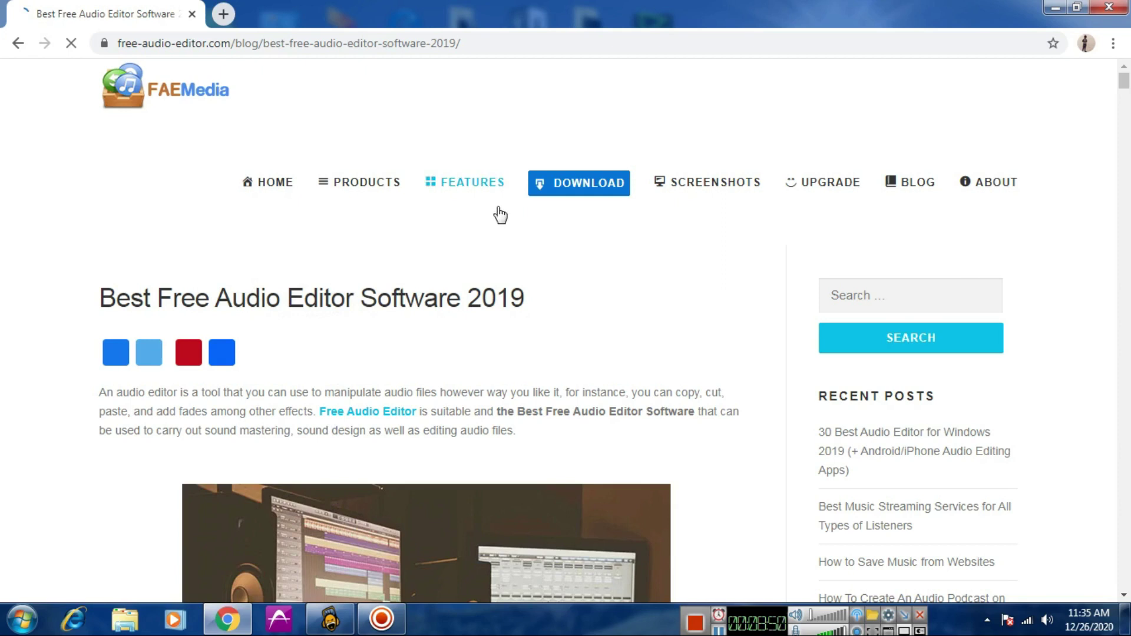
Look through the article down to the Quick Overview table comparing the audio editors' ratings.
mouse_move(328, 148)
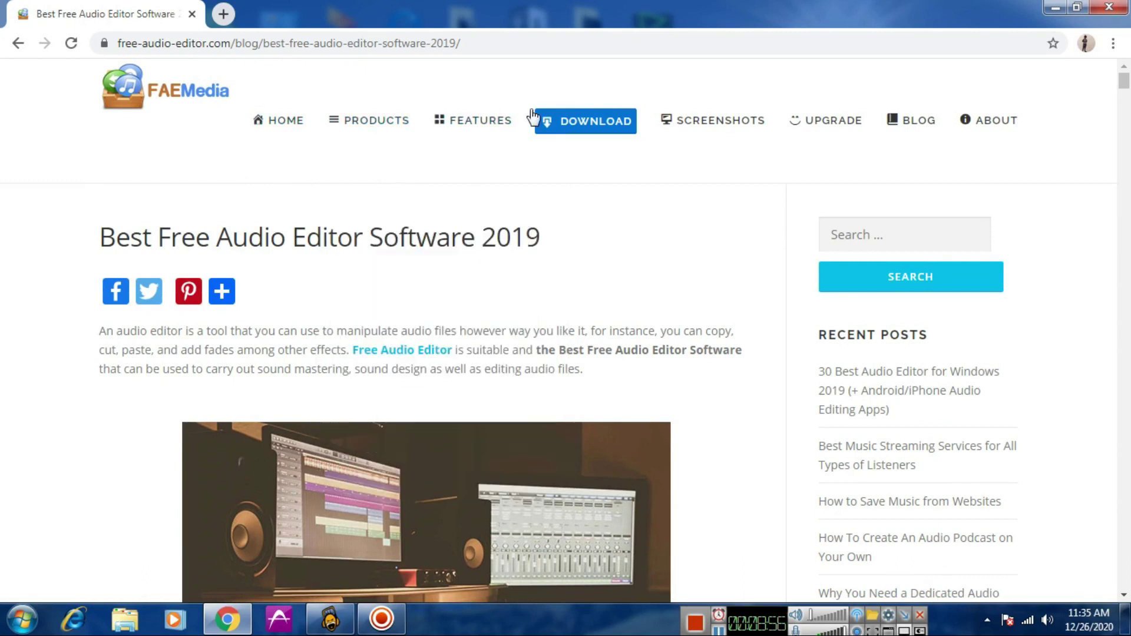
scroll(676, 265, "down", 10)
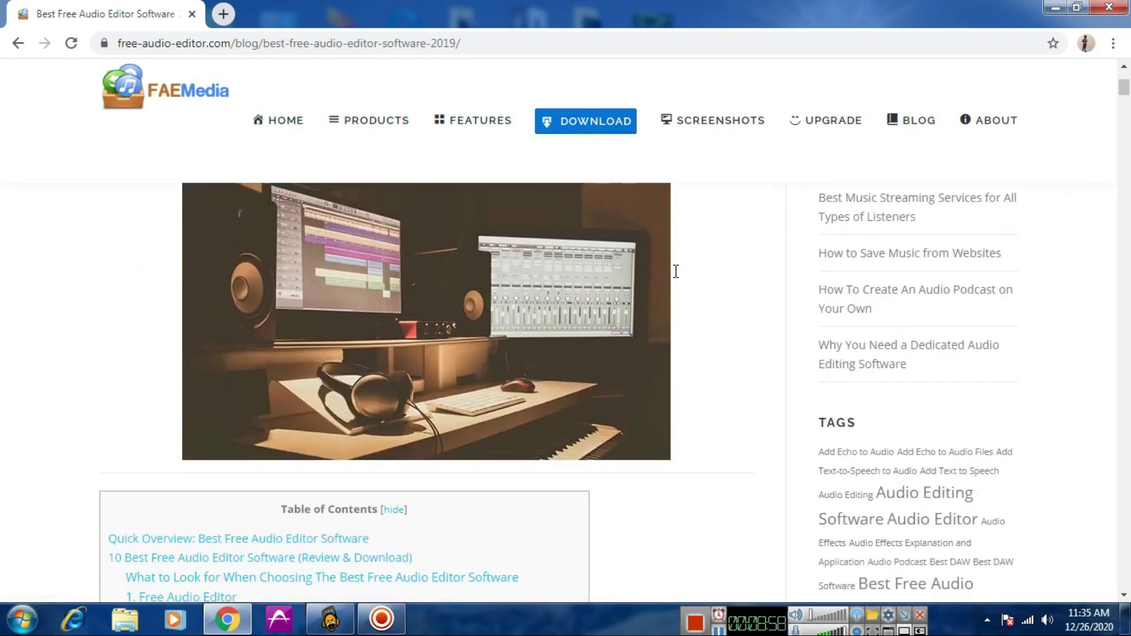
scroll(677, 277, "down", 4)
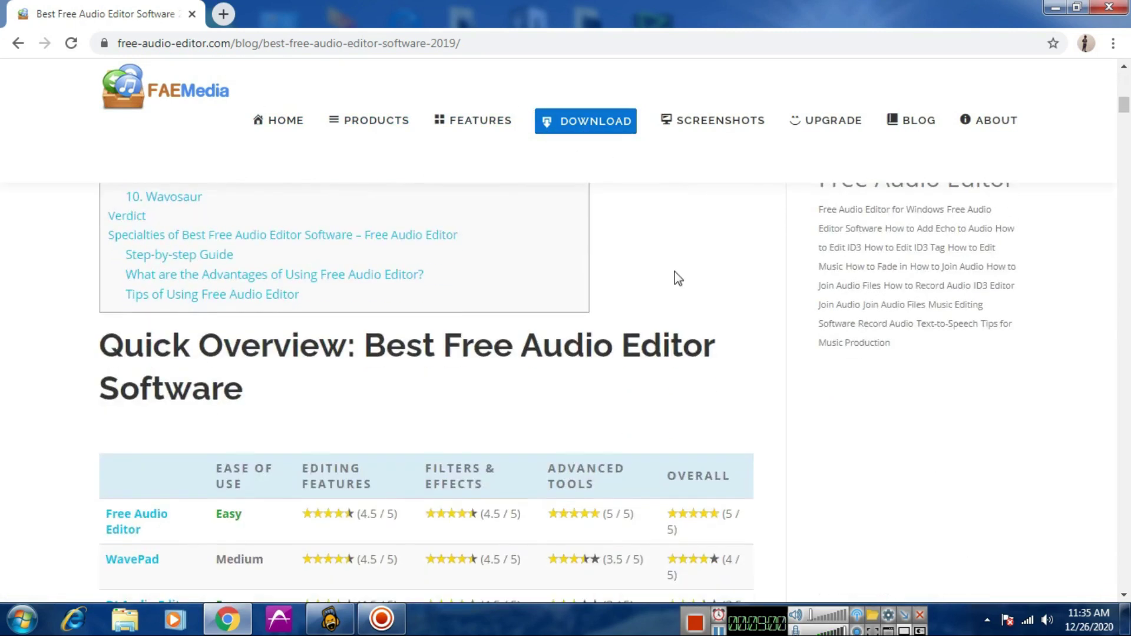
scroll(677, 278, "down", 6)
scroll(674, 278, "down", 4)
scroll(671, 263, "up", 4)
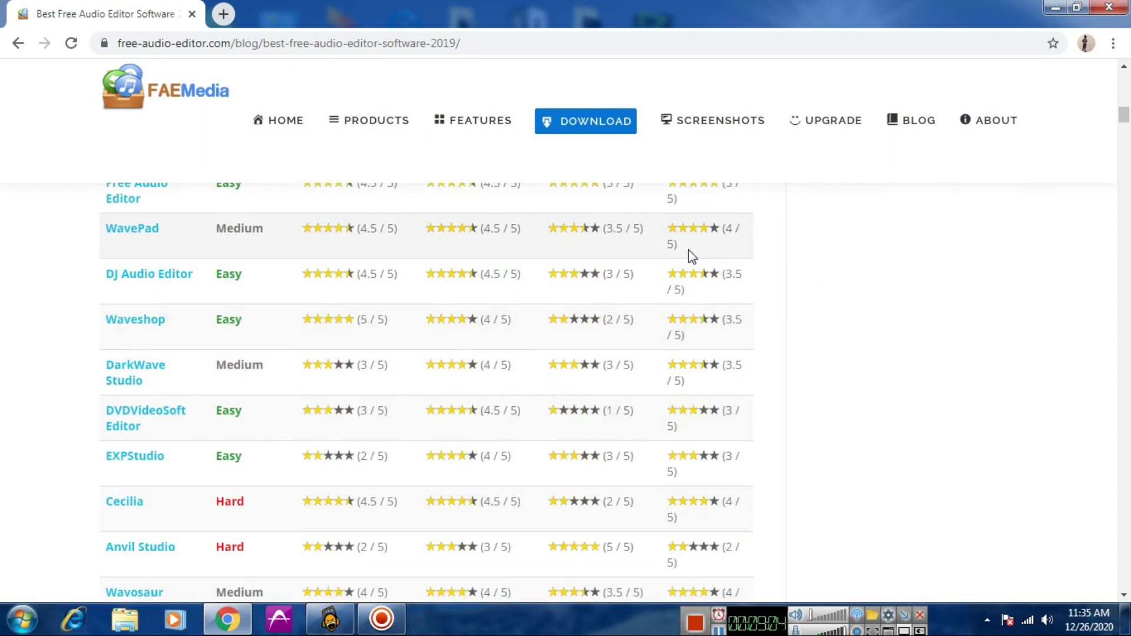
Minimize the browser and disconnect the computer from the HUAWEI Y5 2019 wireless network.
left_click(1046, 10)
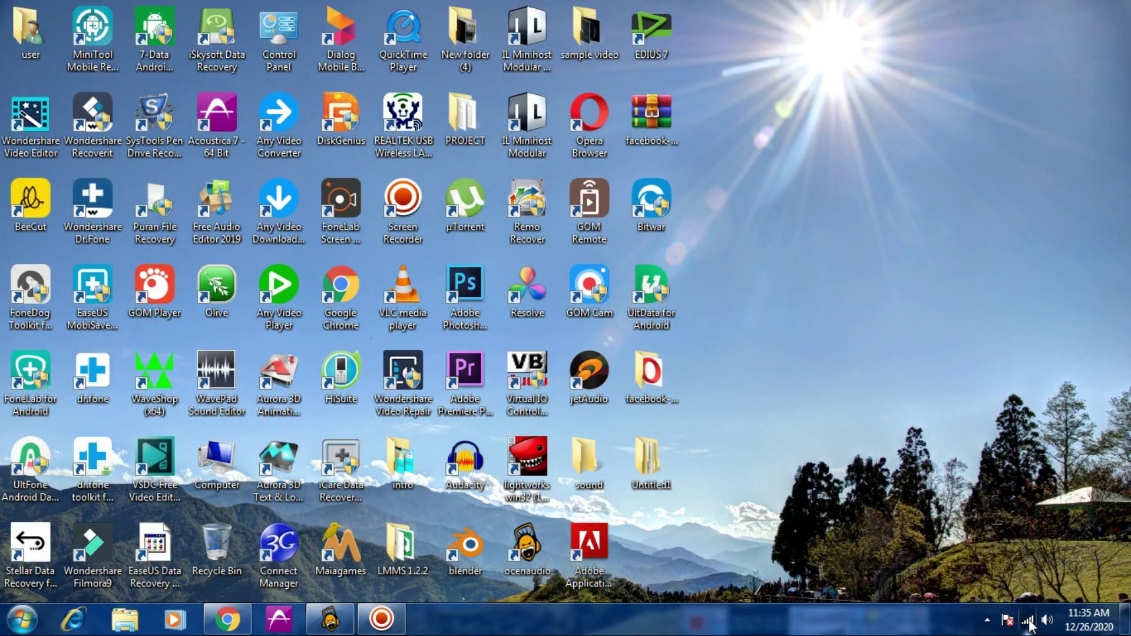
left_click(1027, 620)
right_click(1054, 459)
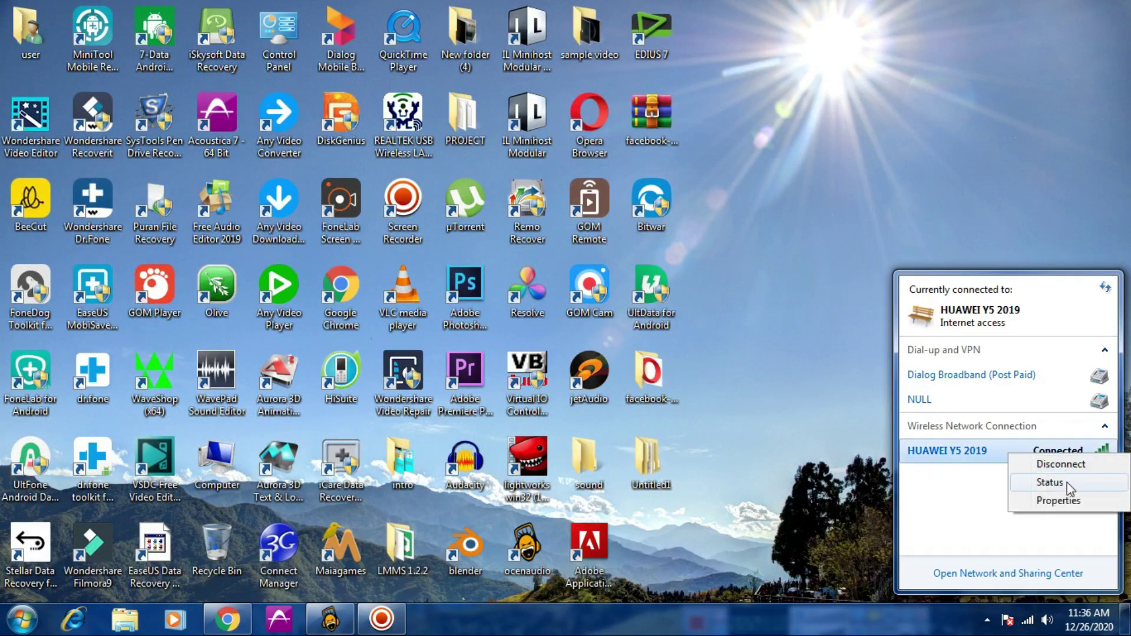
left_click(1060, 465)
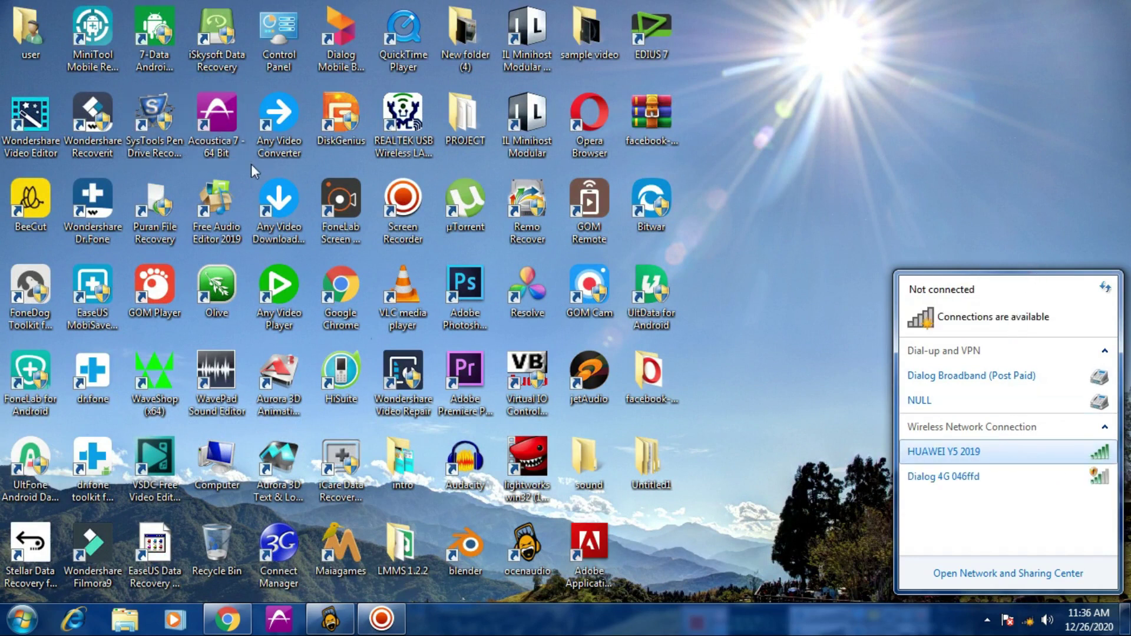
left_click(1042, 260)
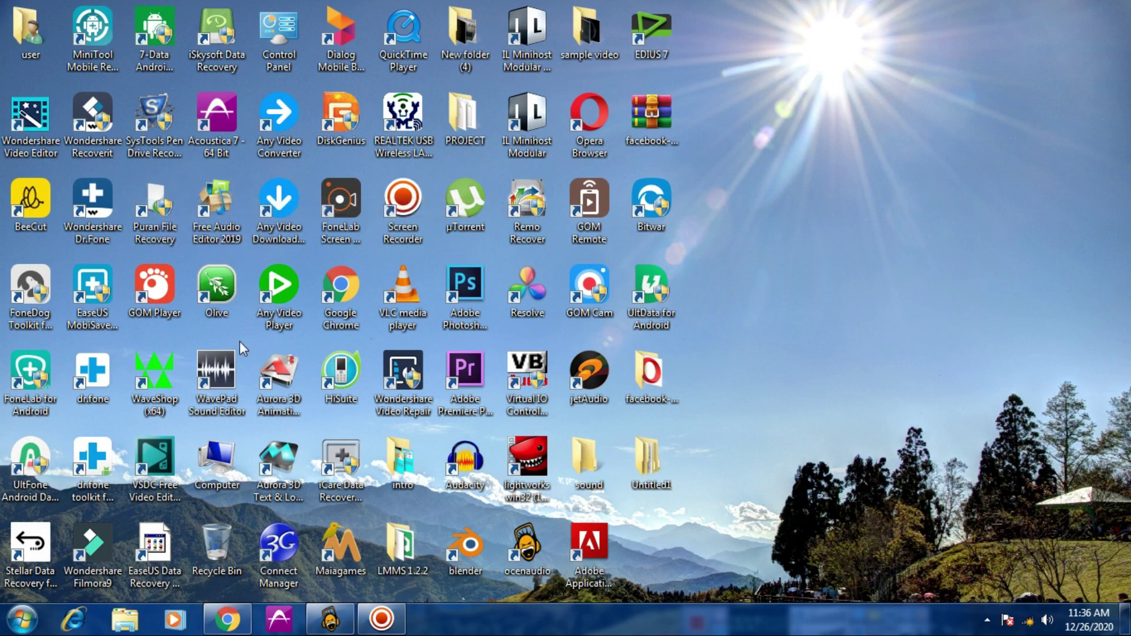
Launch Free Audio Editor 2019 from the desktop and dismiss its welcome dialog.
right_click(217, 207)
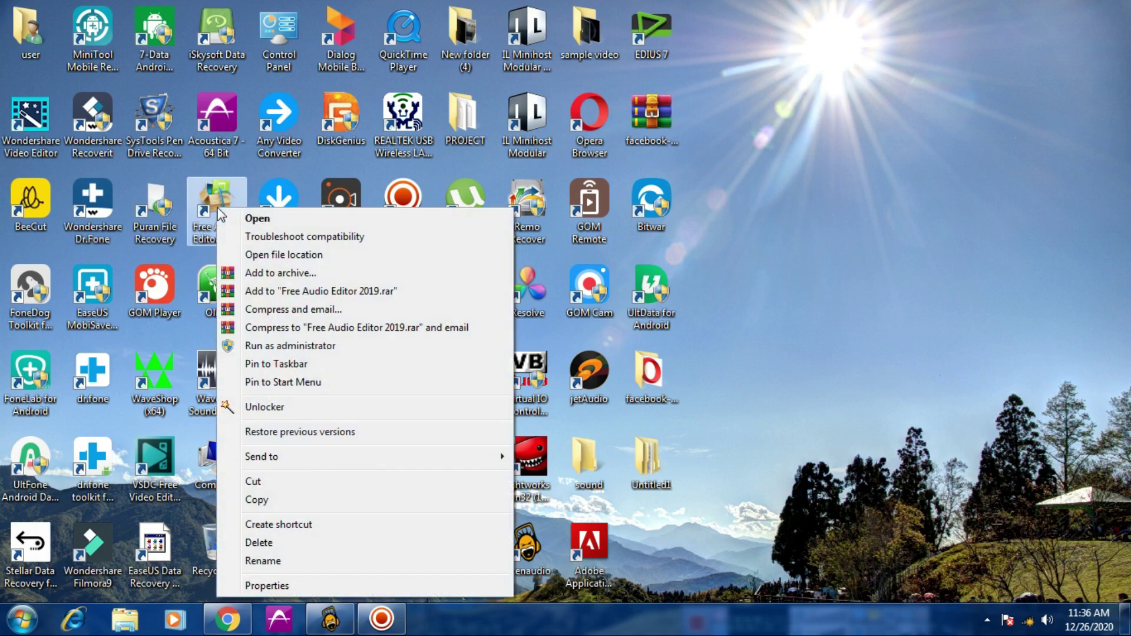
left_click(257, 219)
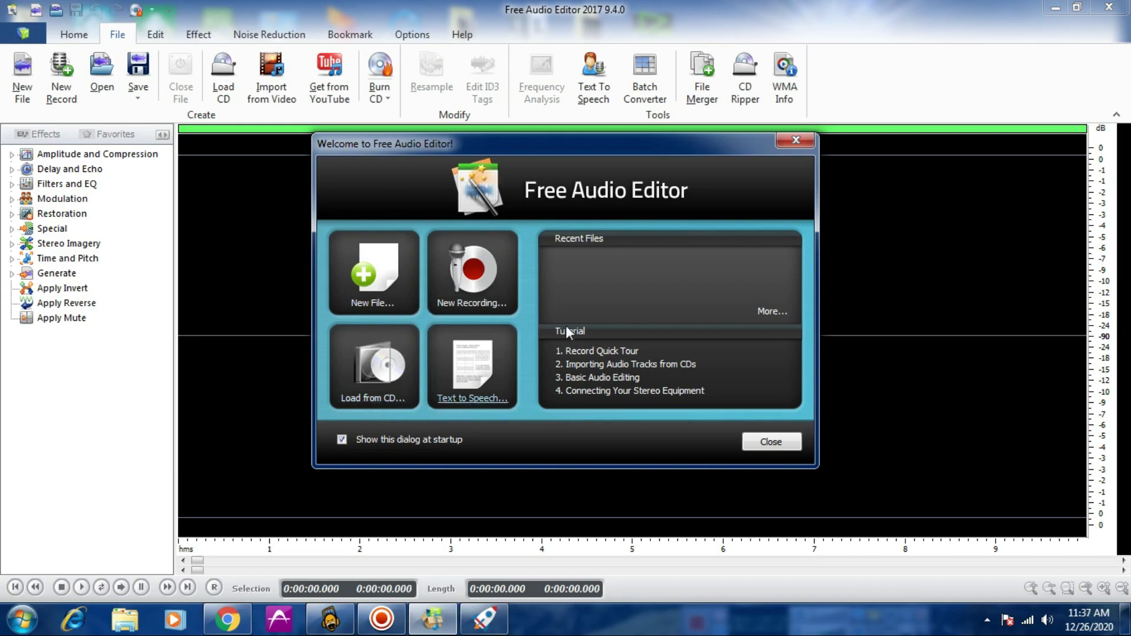
left_click(794, 141)
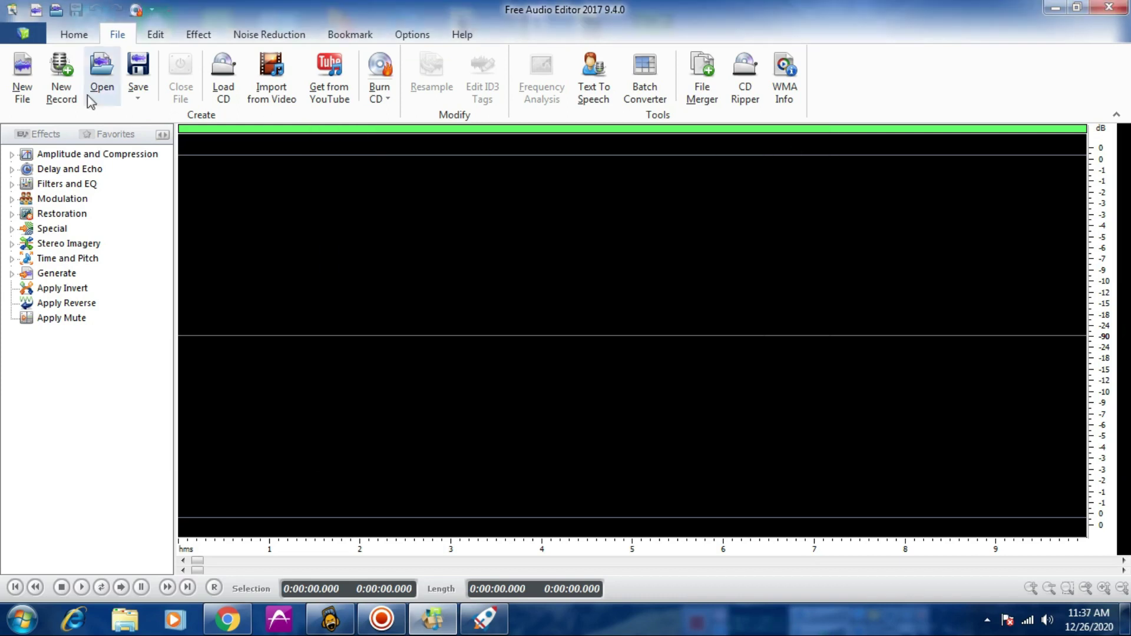
Create a new stereo audio file with a sample rate of 44,100.
left_click(74, 36)
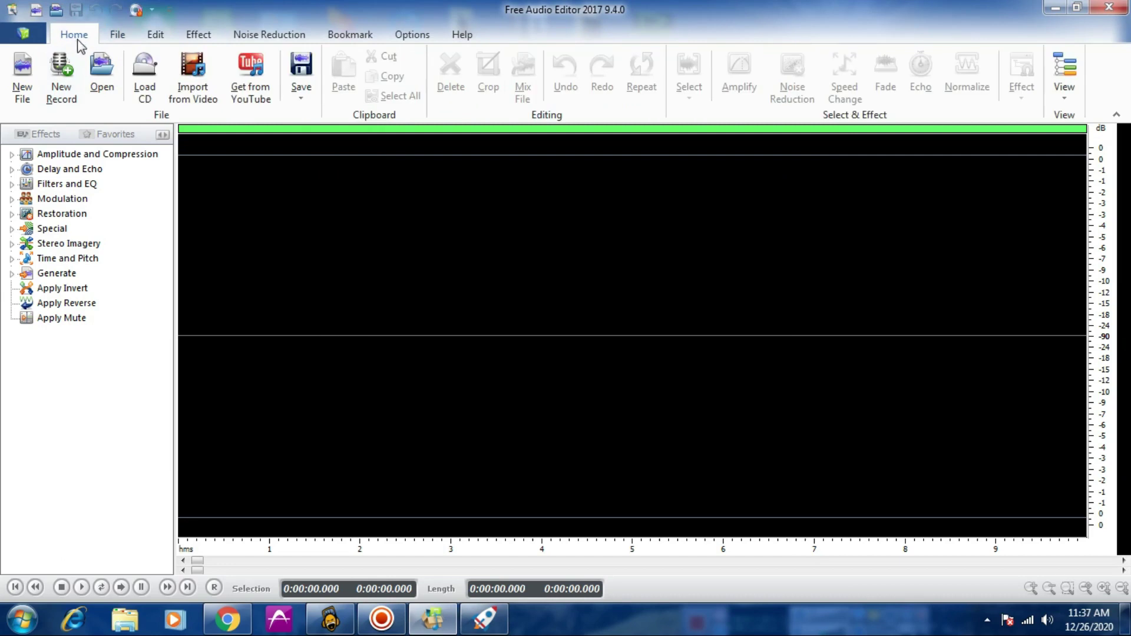
left_click(20, 86)
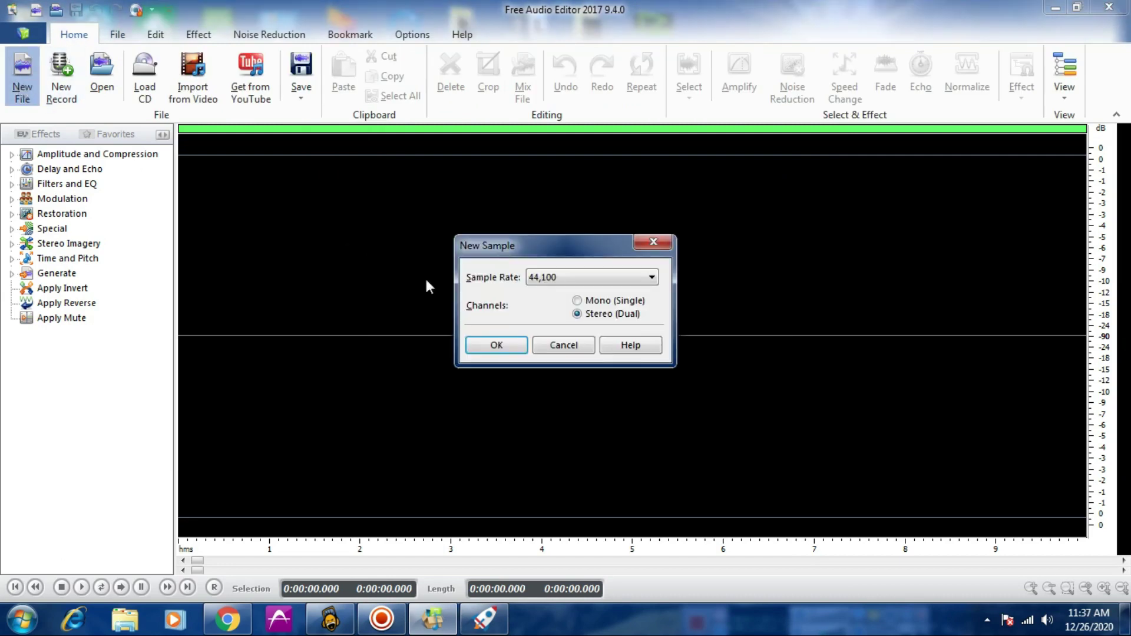
left_click(493, 346)
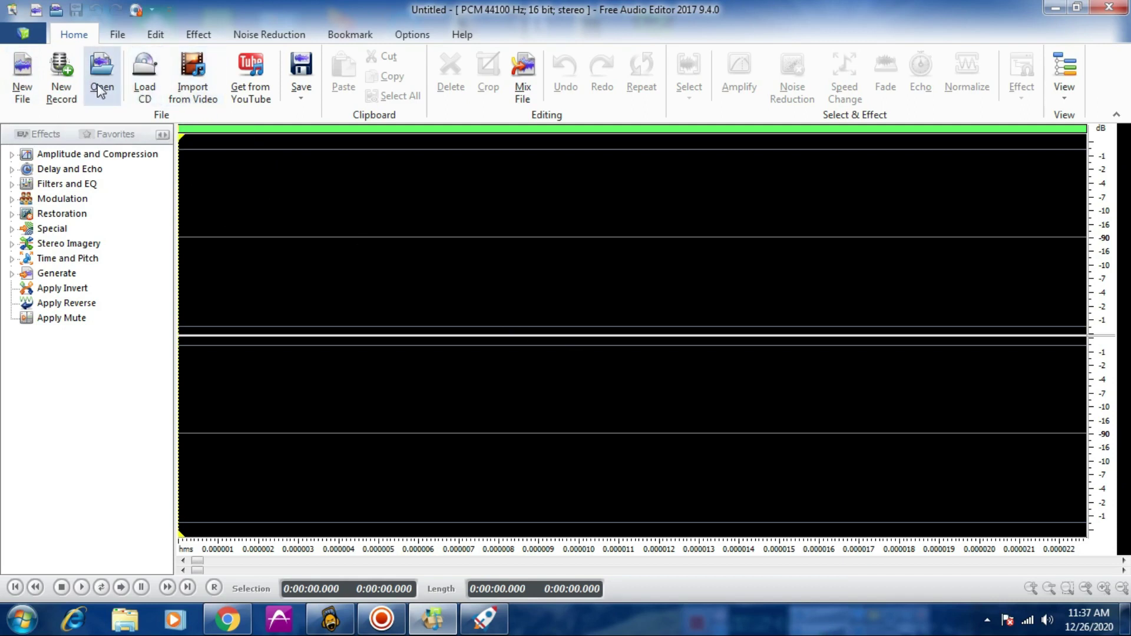
Record about 16 seconds of microphone audio, keep the recording, and play back its first few seconds.
left_click(64, 80)
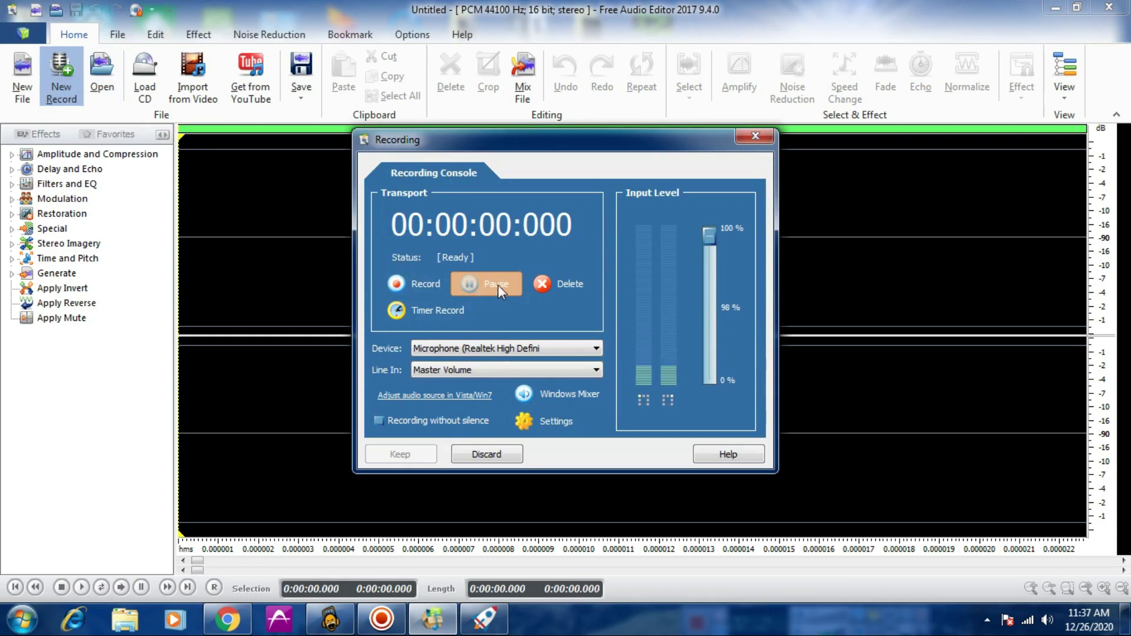
left_click(398, 282)
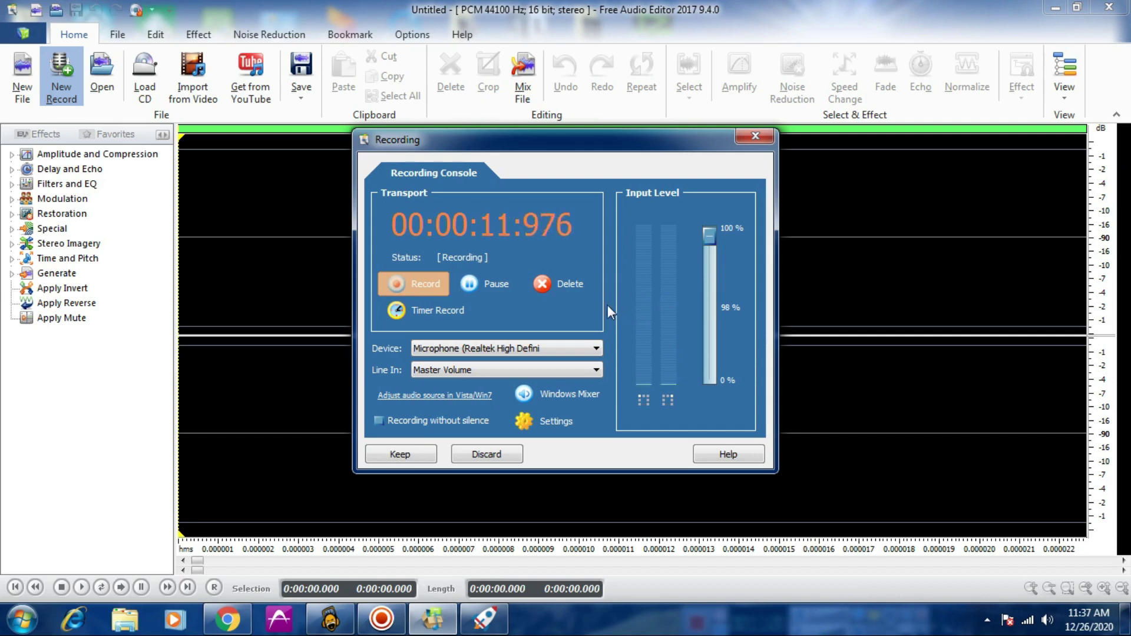
left_click(471, 286)
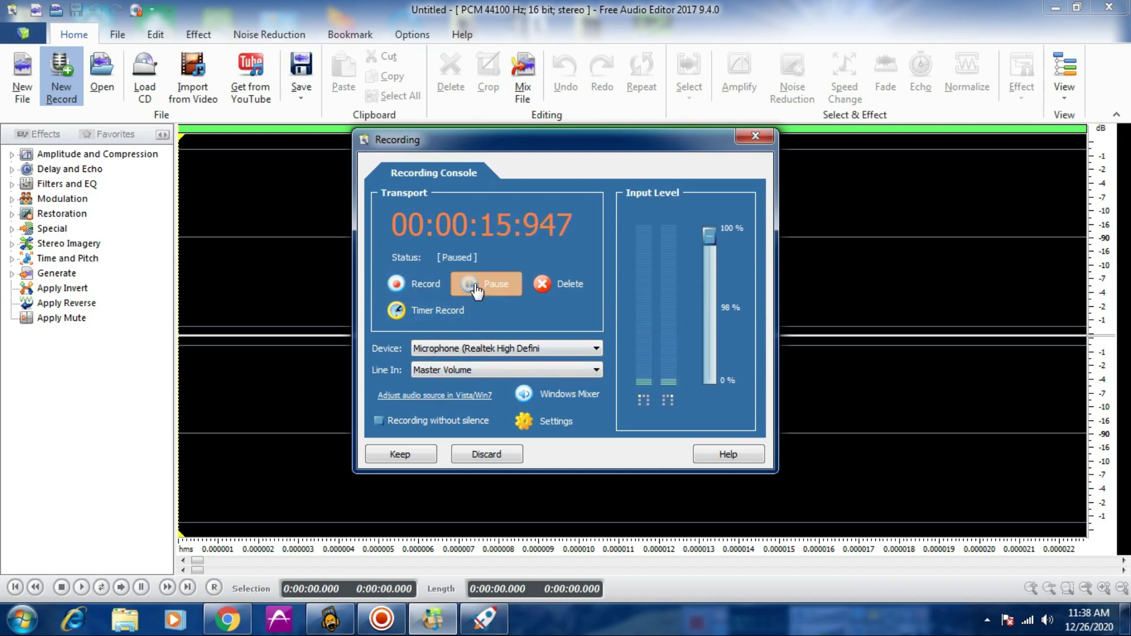
left_click(409, 454)
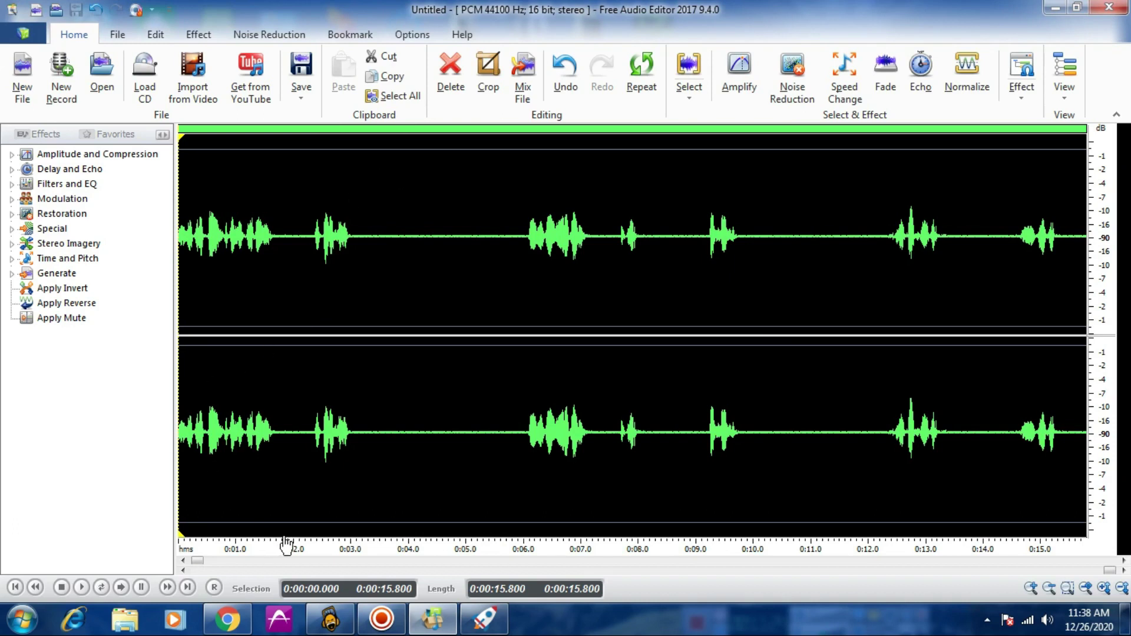
left_click(79, 591)
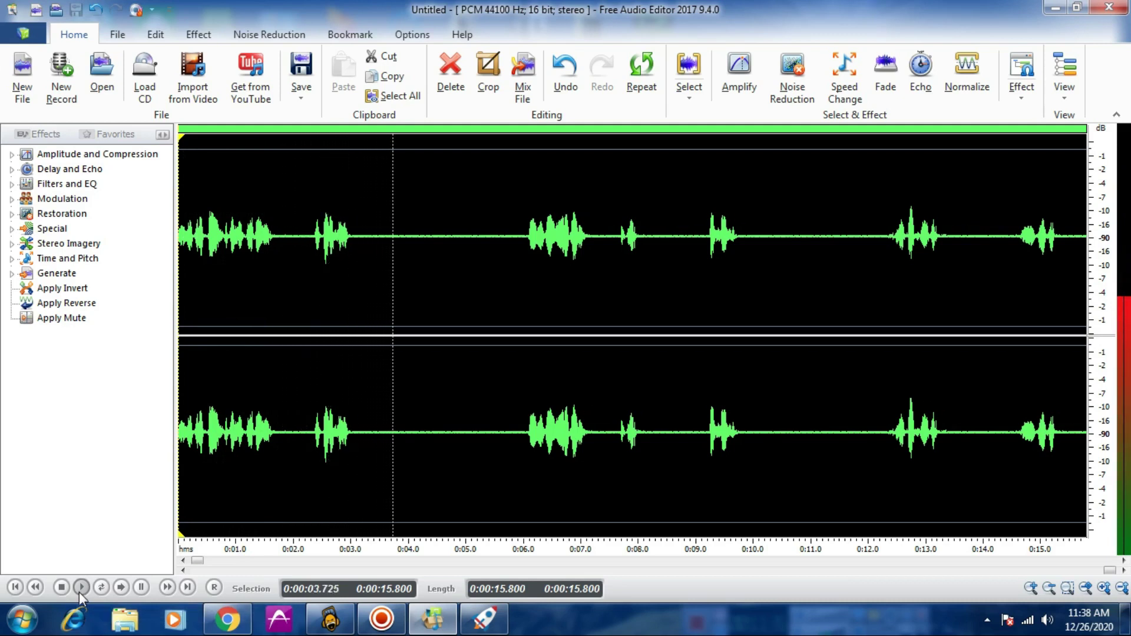
left_click(79, 592)
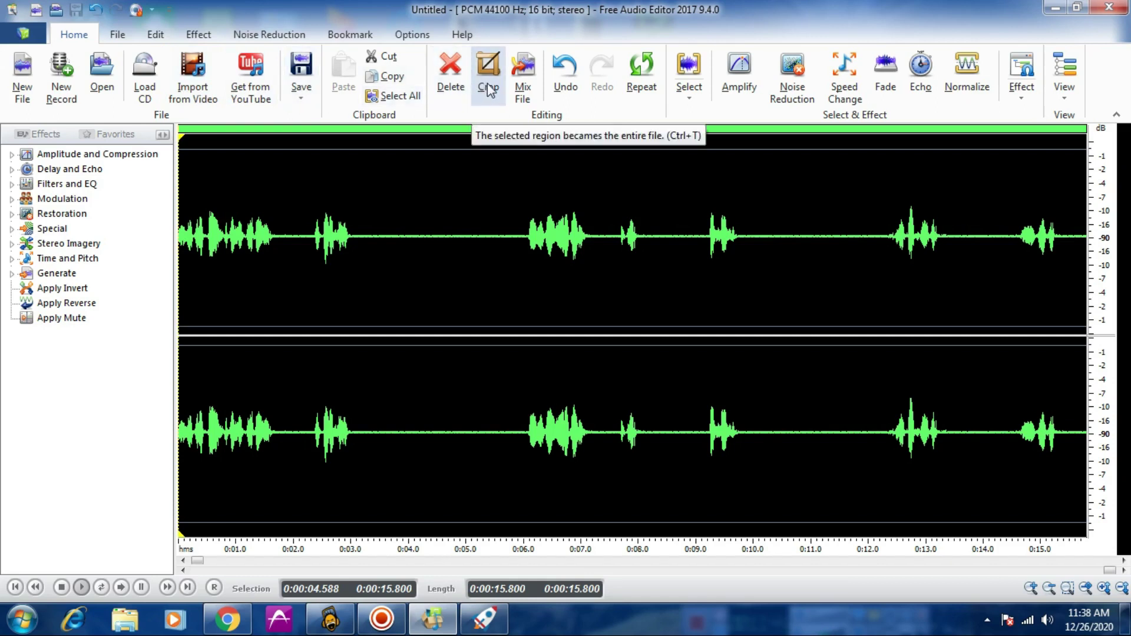
Try to amplify the recording without a selected region, using a gain of 600% and a second time 700%.
left_click(687, 94)
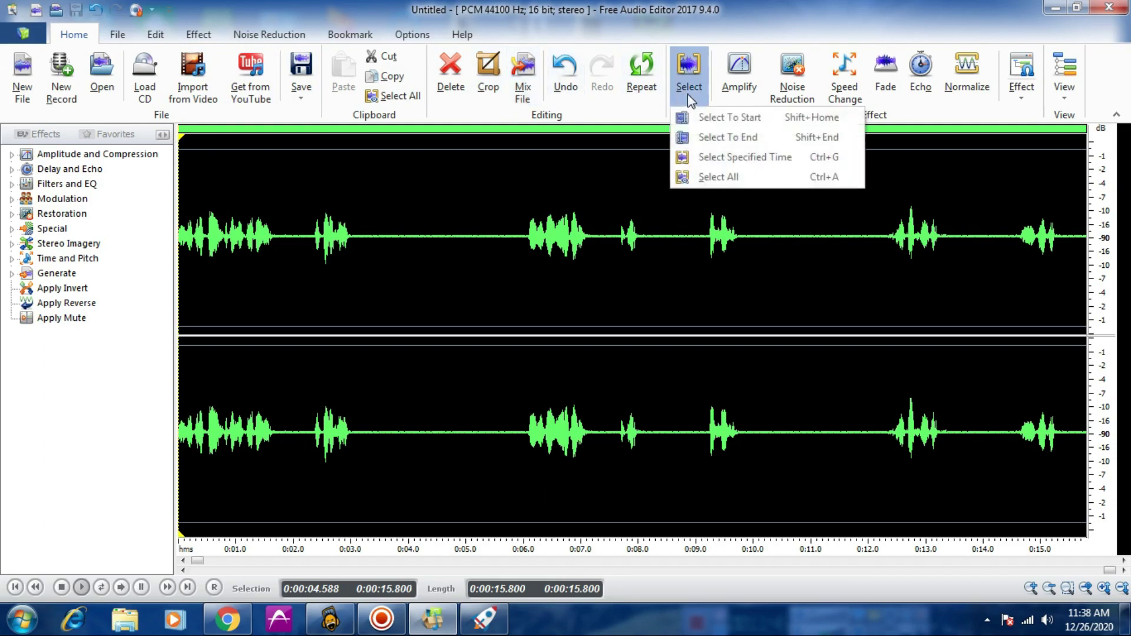
left_click(737, 76)
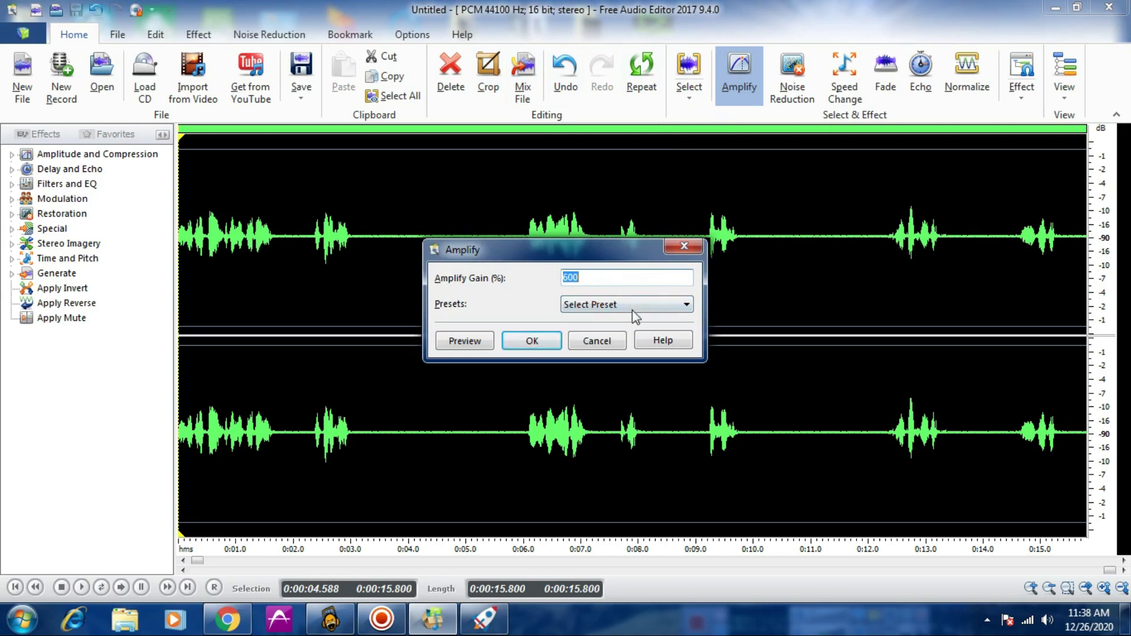
left_click(539, 342)
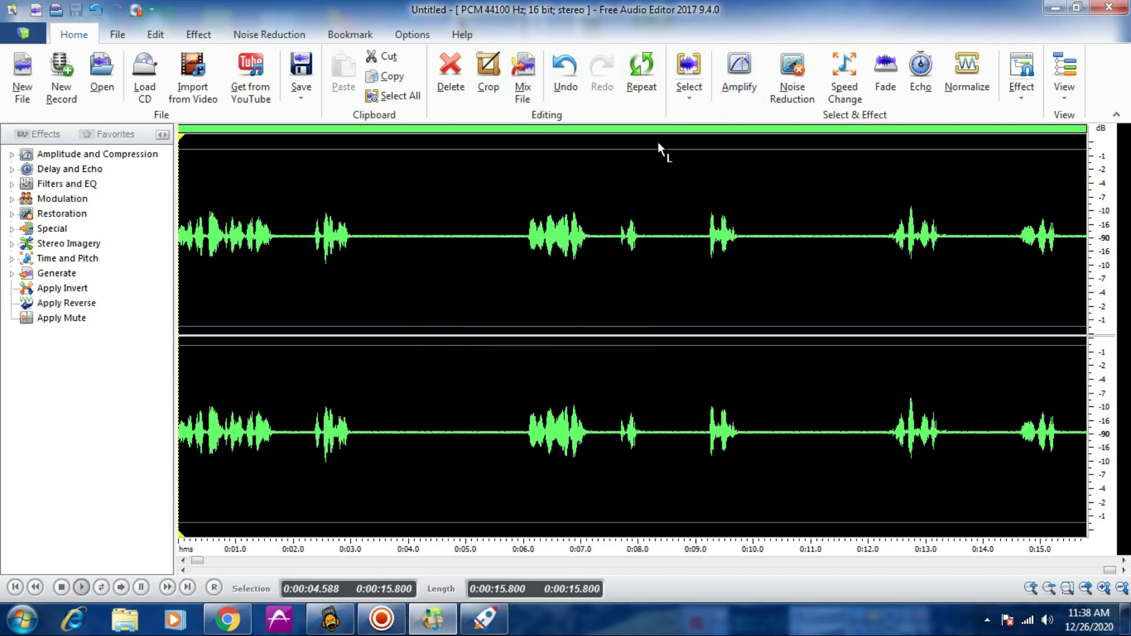
left_click(726, 72)
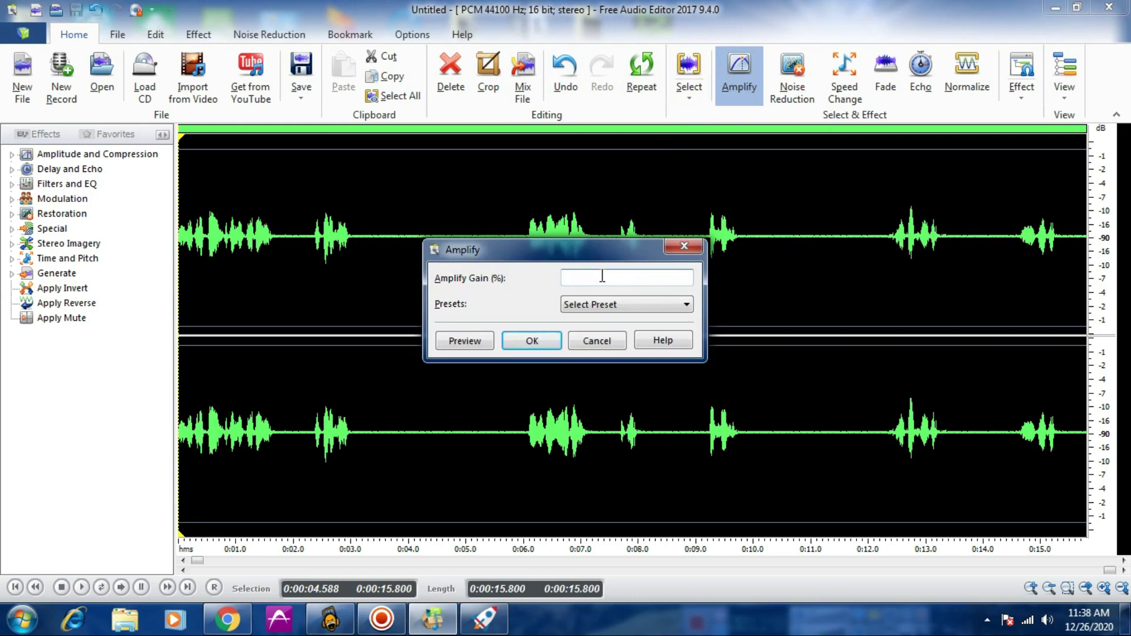
left_click(534, 341)
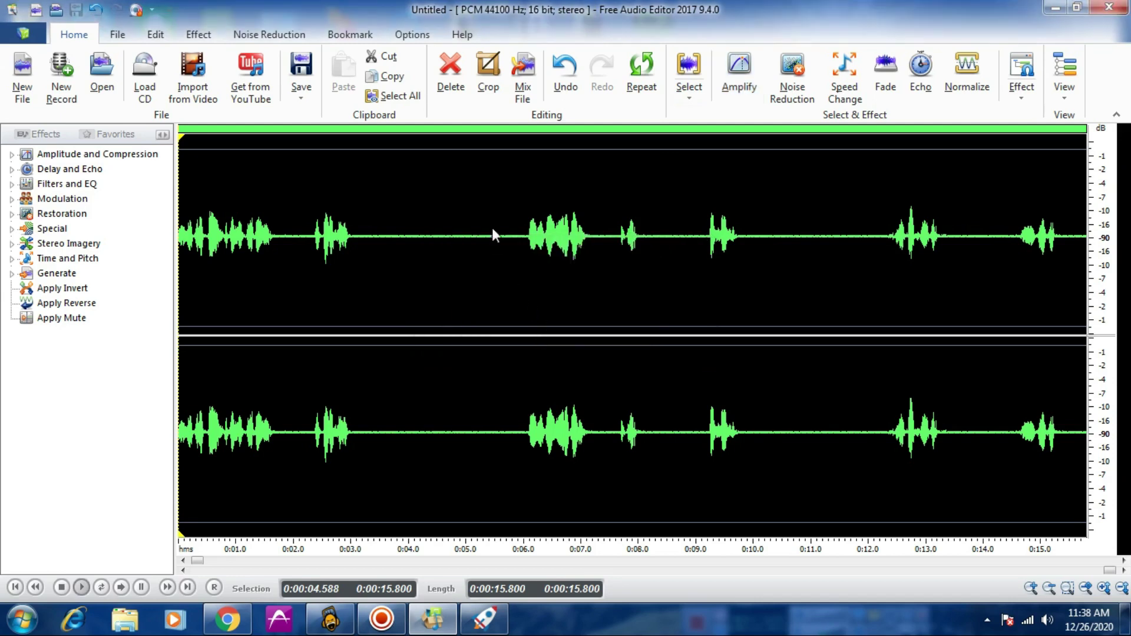
Select the region from about 5.4 to 8.4 seconds and amplify it with a gain of 700%.
left_click_drag(487, 194, 663, 280)
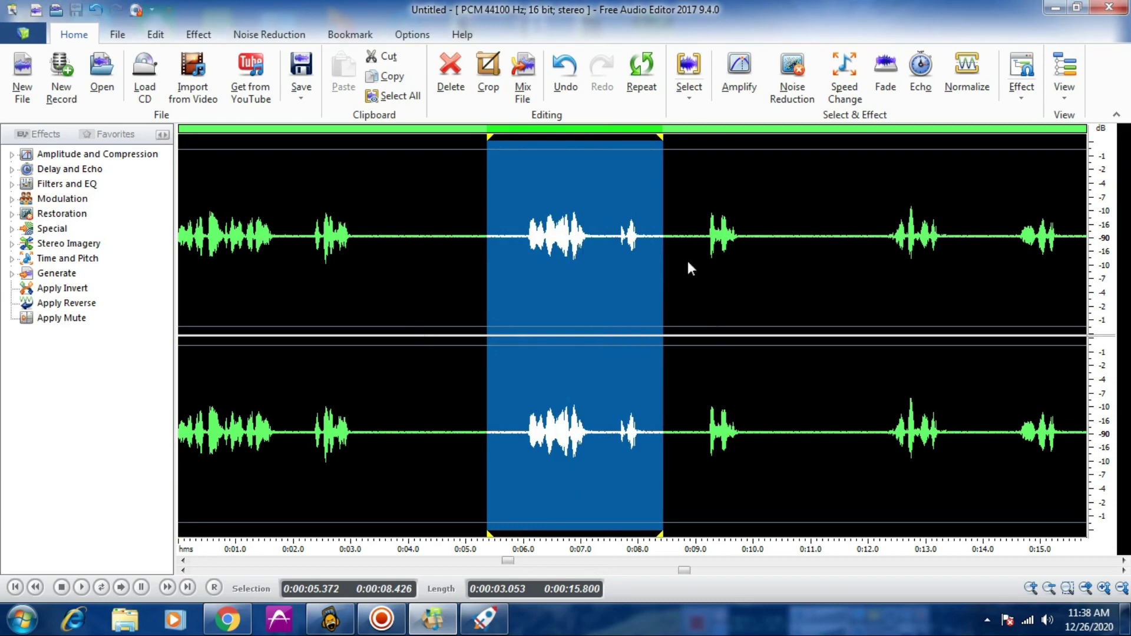
left_click(737, 76)
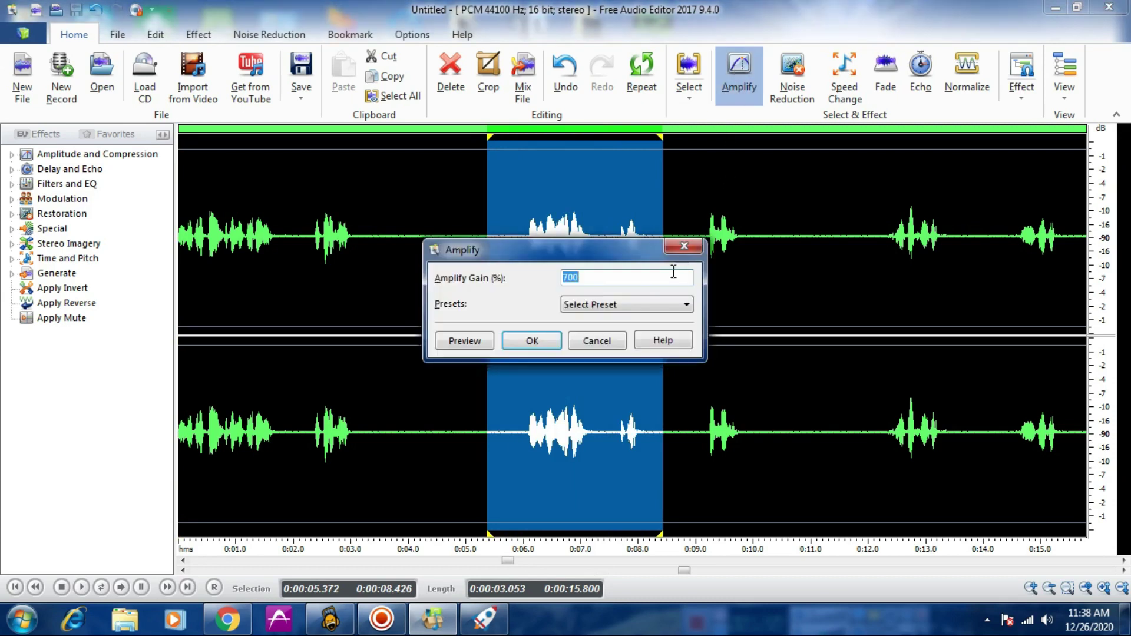
left_click(536, 339)
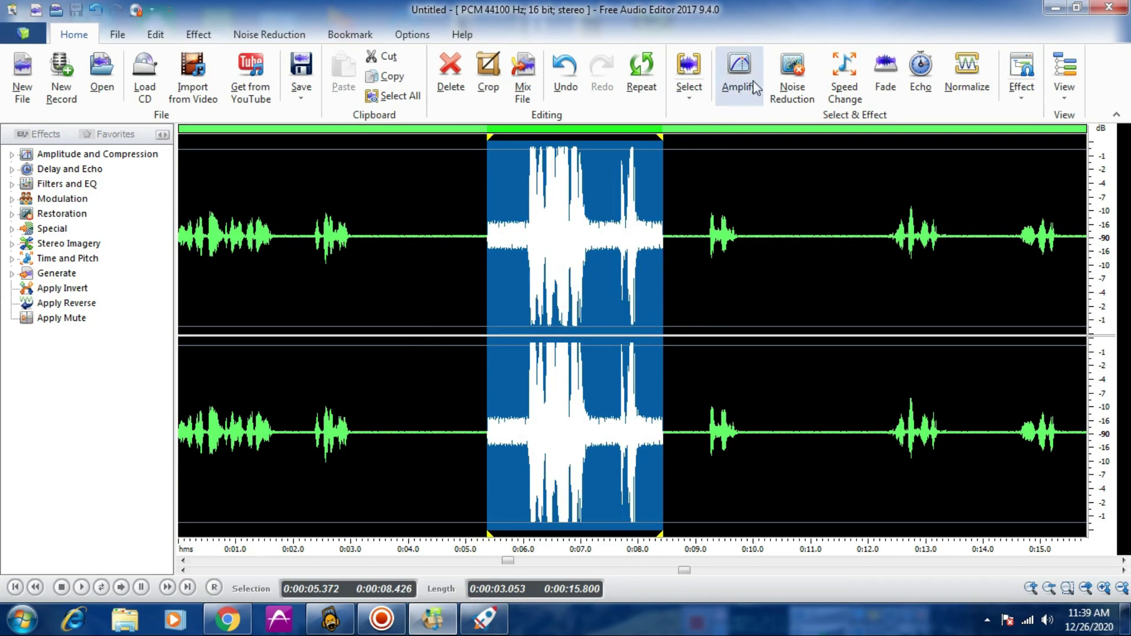
Apply noise reduction to the selected region with the threshold set to -35 dB.
left_click(792, 73)
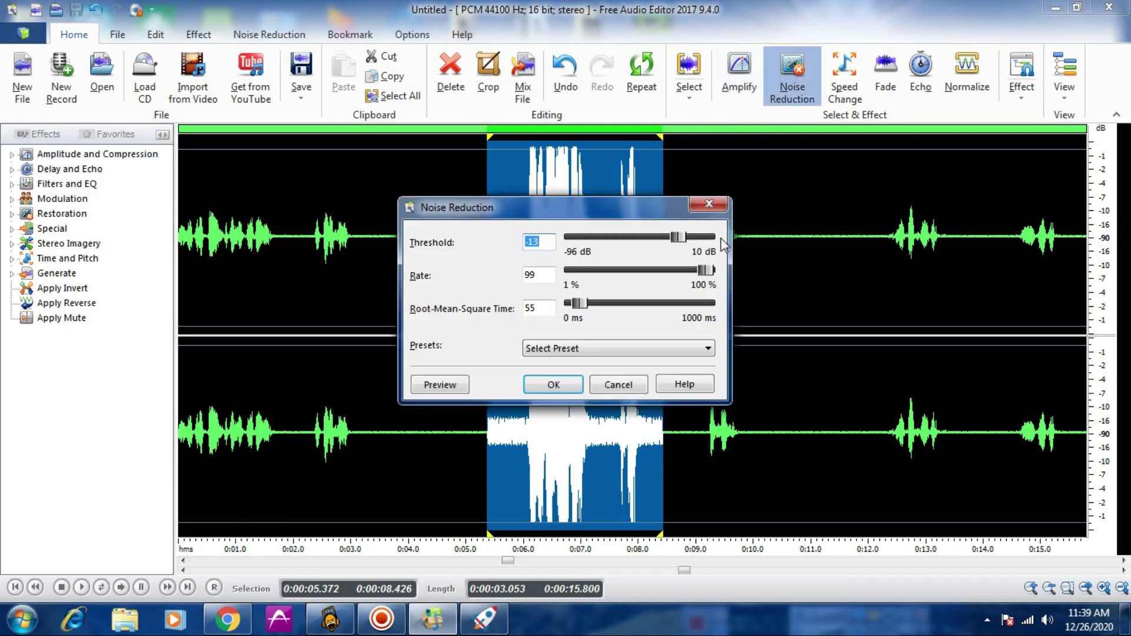
left_click(677, 242)
left_click_drag(676, 242, 649, 243)
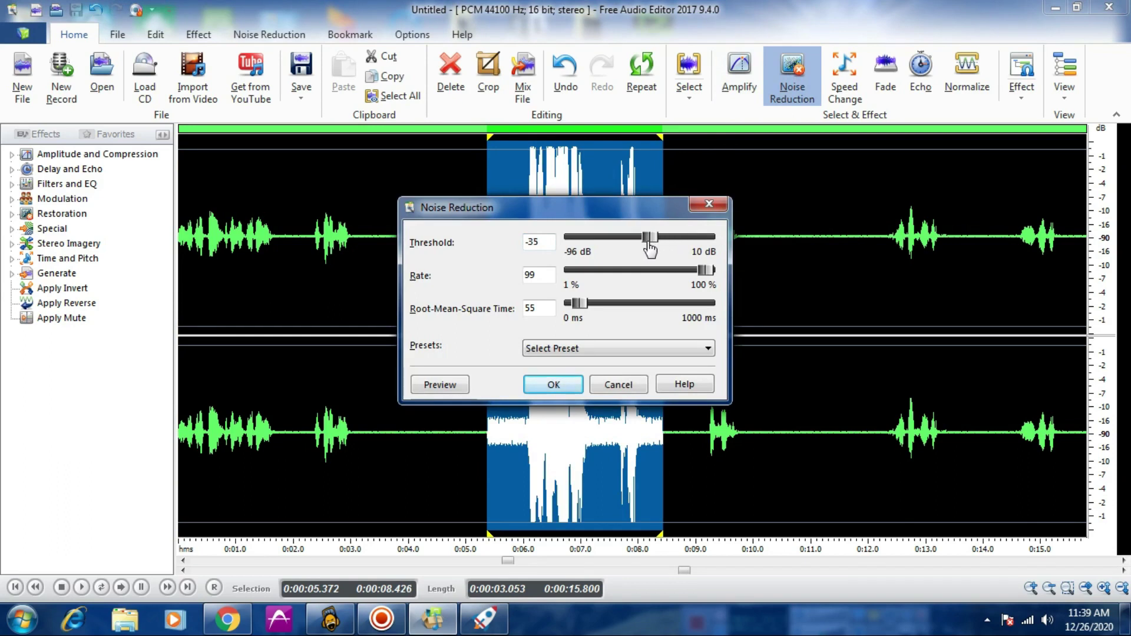
left_click(554, 386)
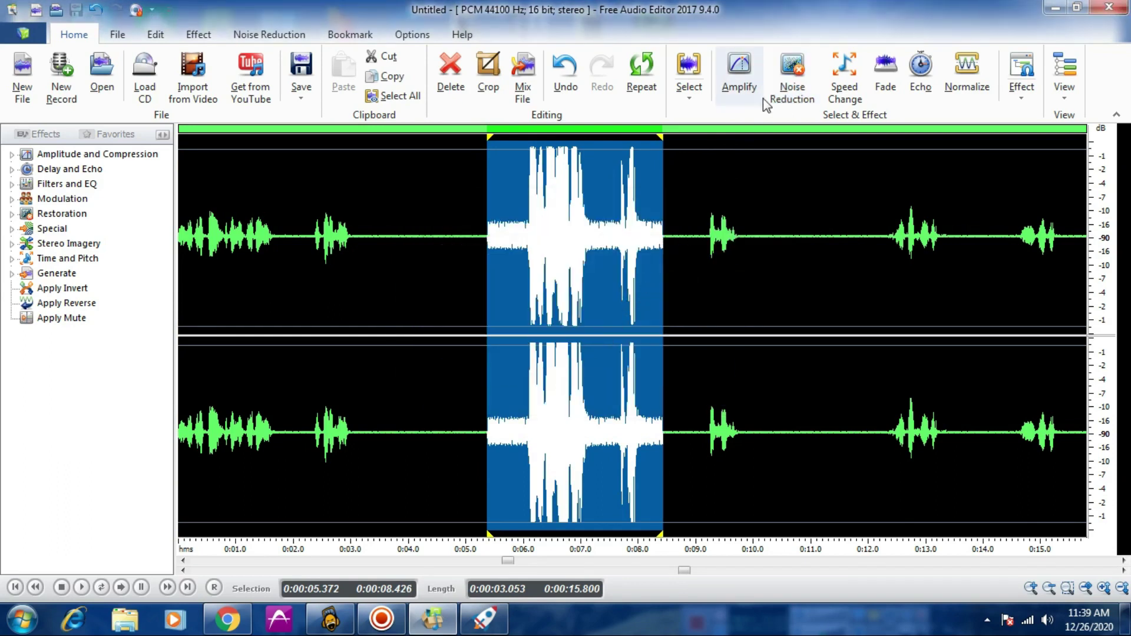
left_click(789, 82)
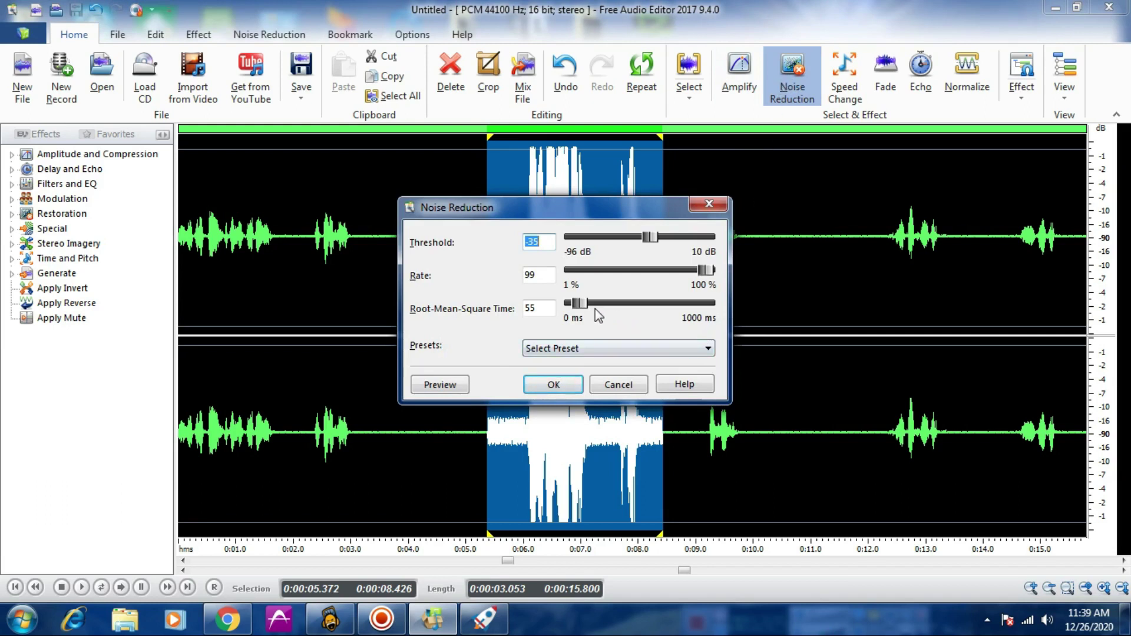
mouse_move(582, 305)
left_mouse_down()
mouse_move(610, 307)
mouse_move(598, 307)
left_mouse_up()
left_click_drag(704, 271, 679, 275)
left_click(706, 205)
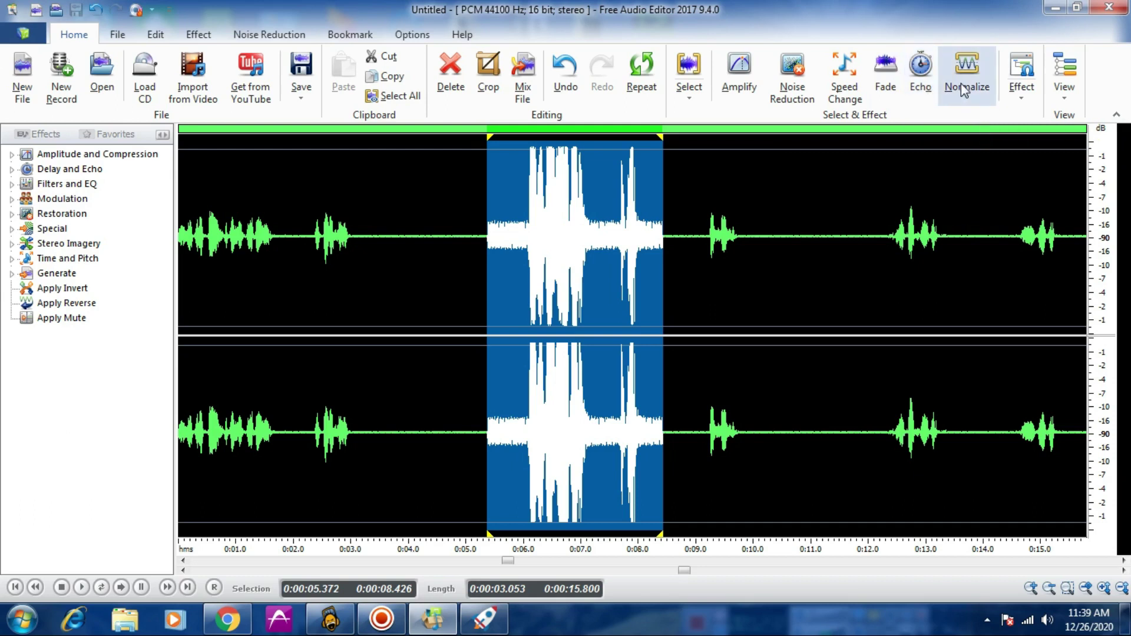
Examine the available effects, the view options, and the Amplitude and Compression and Delay and Echo effect categories.
left_click(1021, 89)
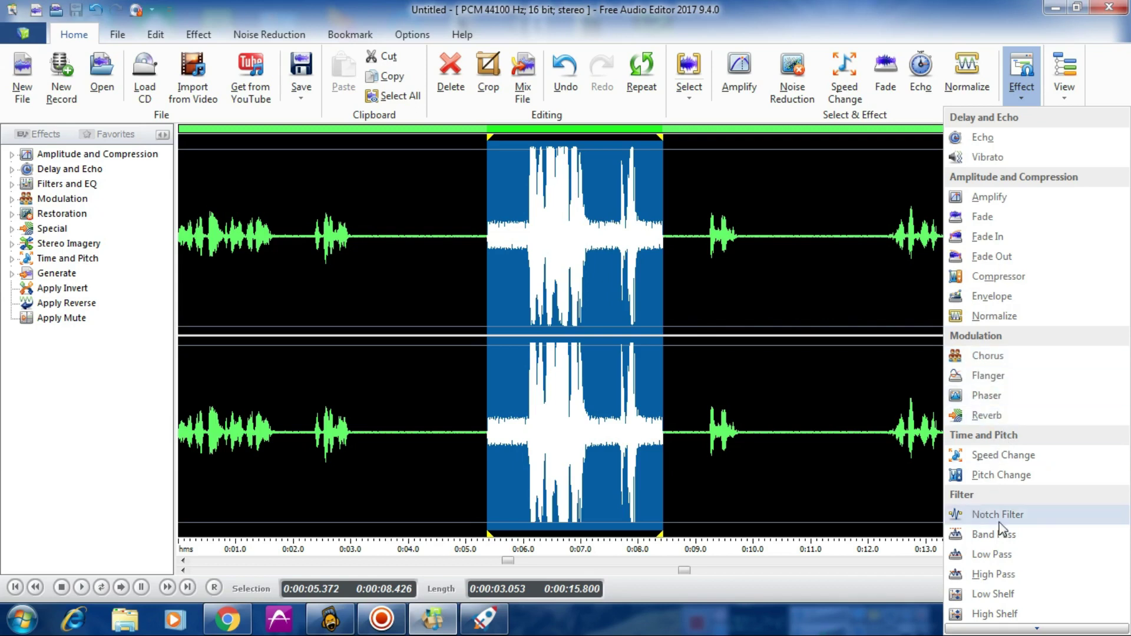
left_click(1064, 101)
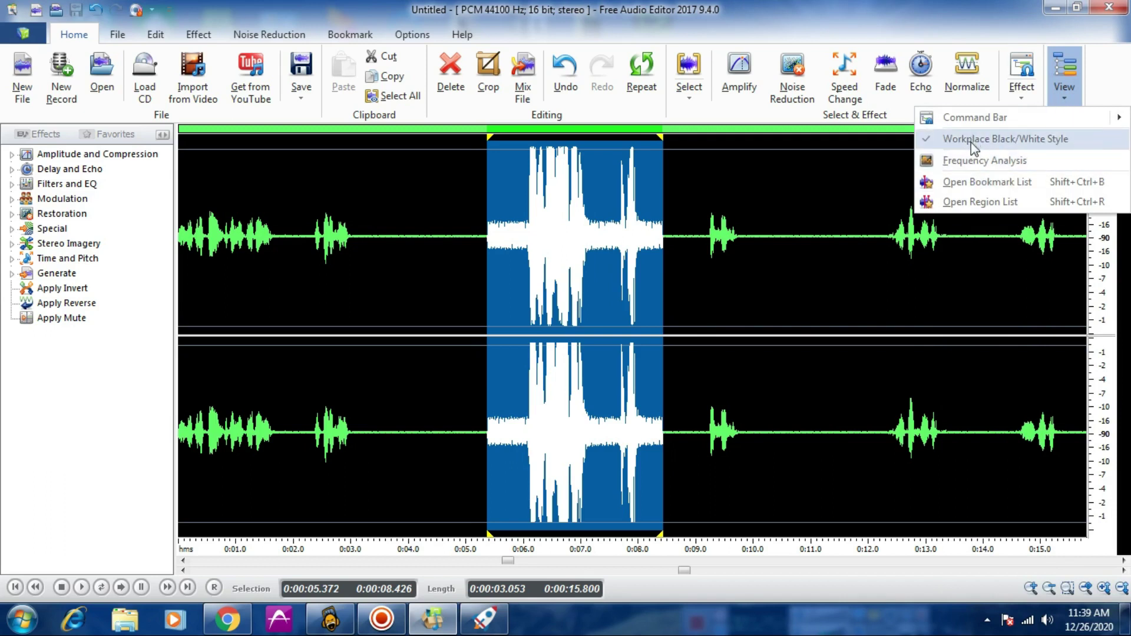
left_click(1100, 73)
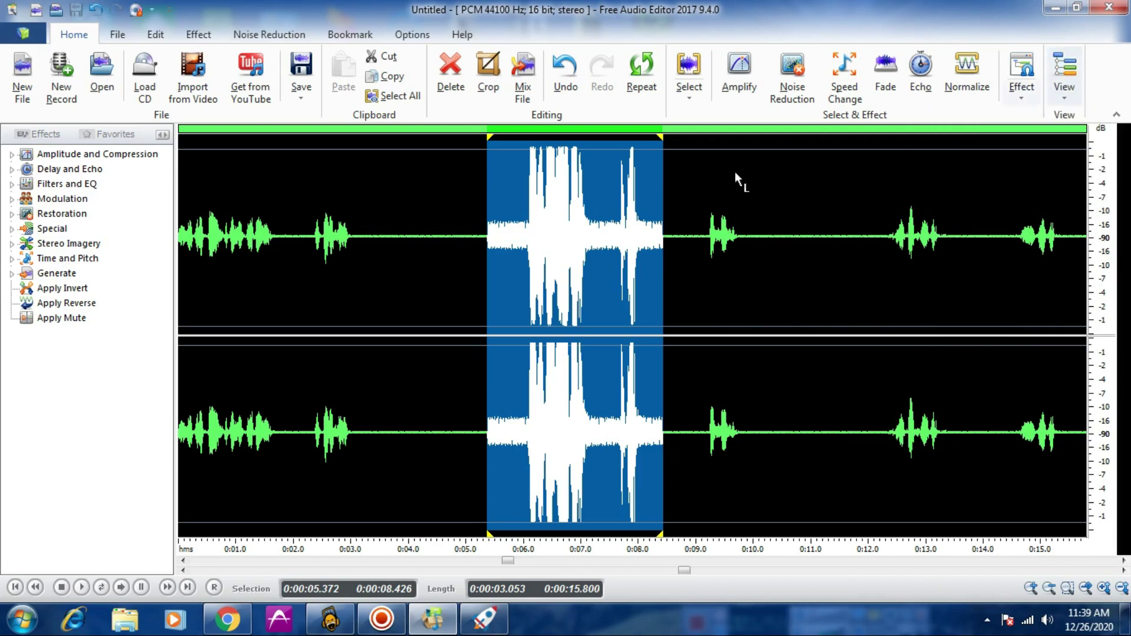
left_click(12, 155)
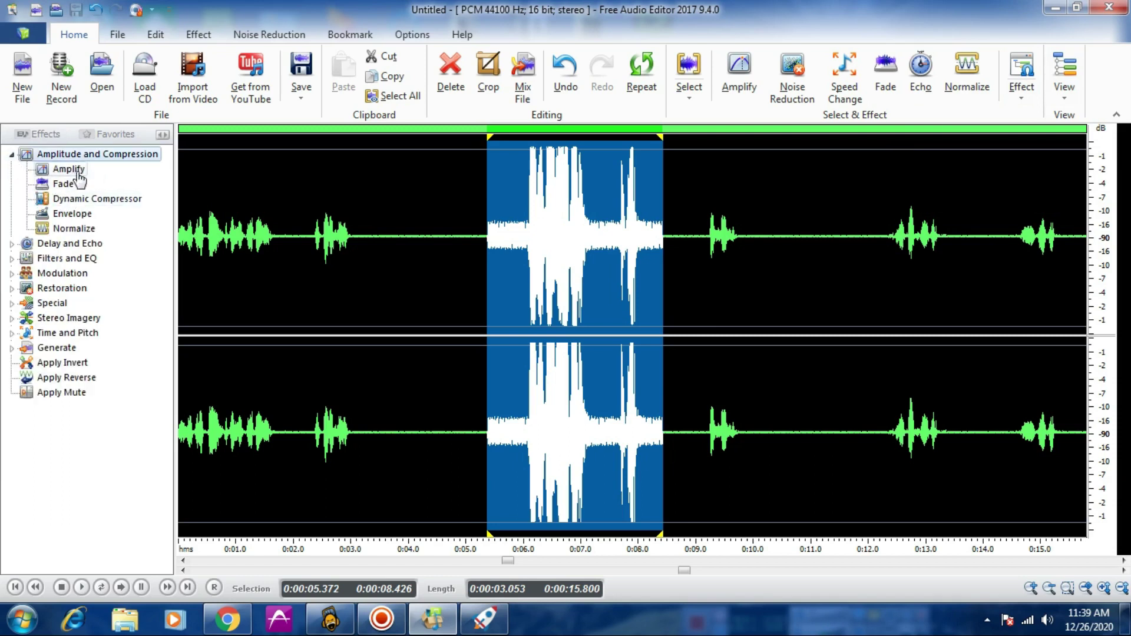
left_click(12, 154)
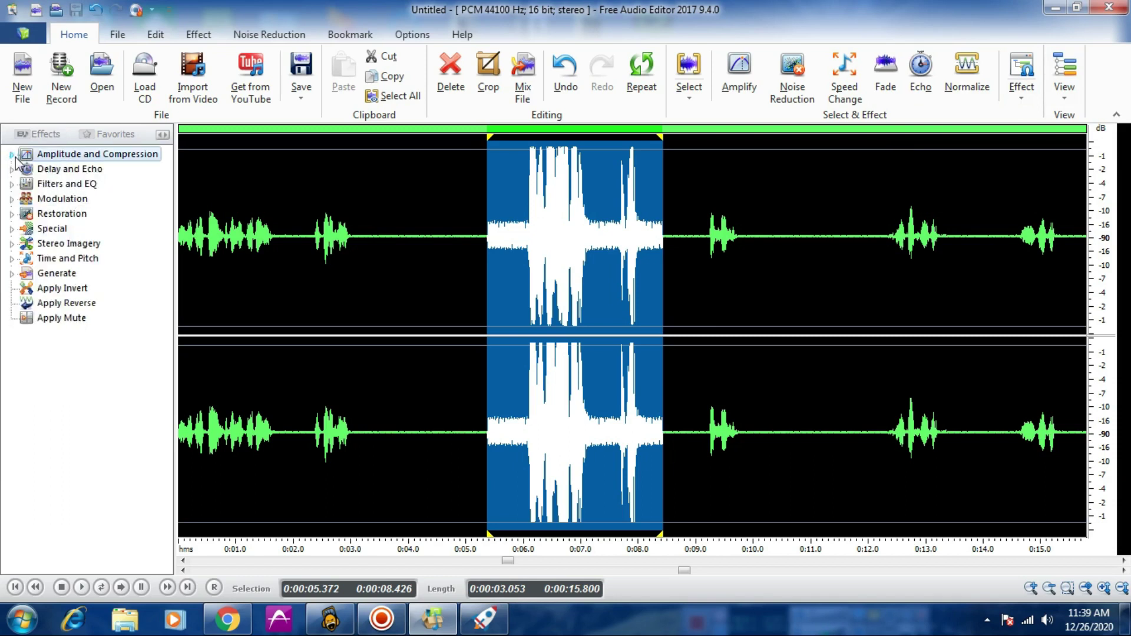
left_click(12, 154)
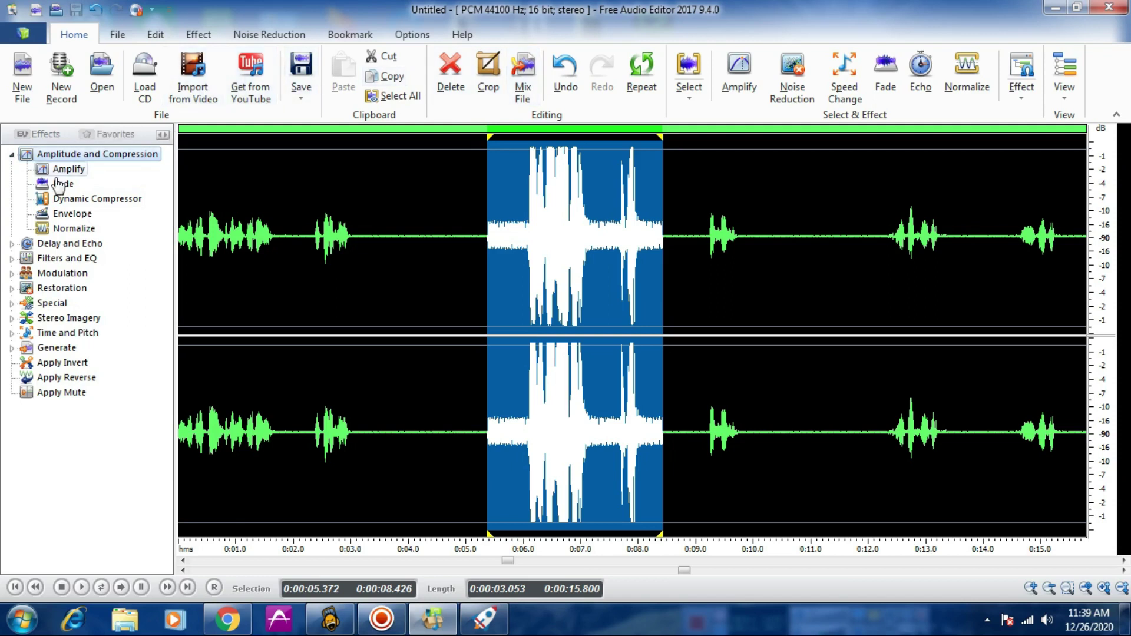
left_click(12, 243)
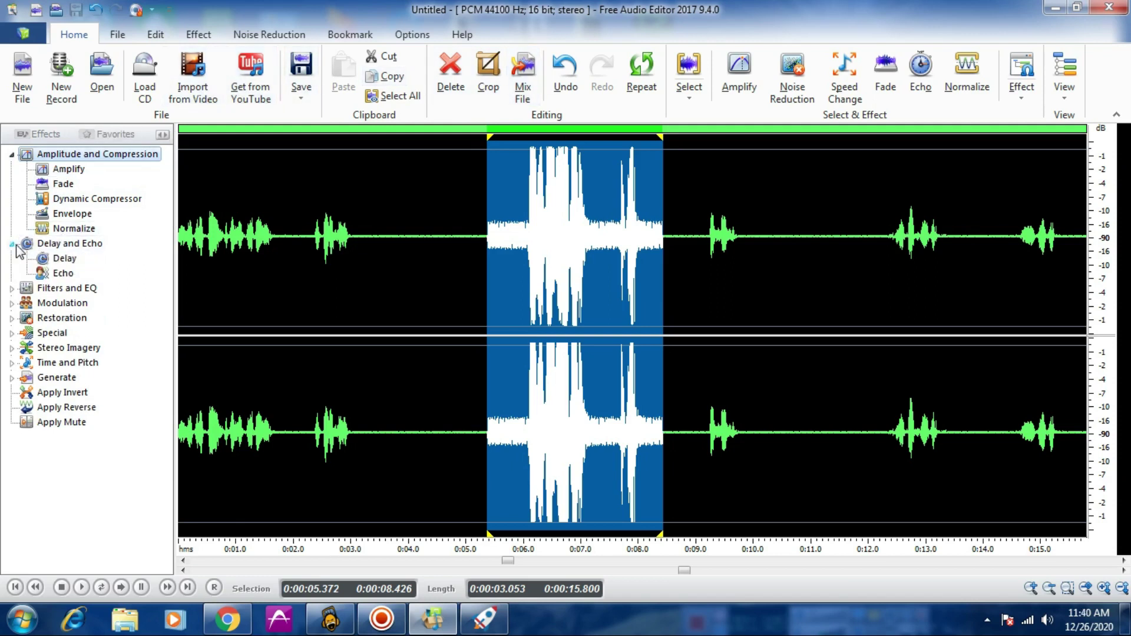
left_click(12, 244)
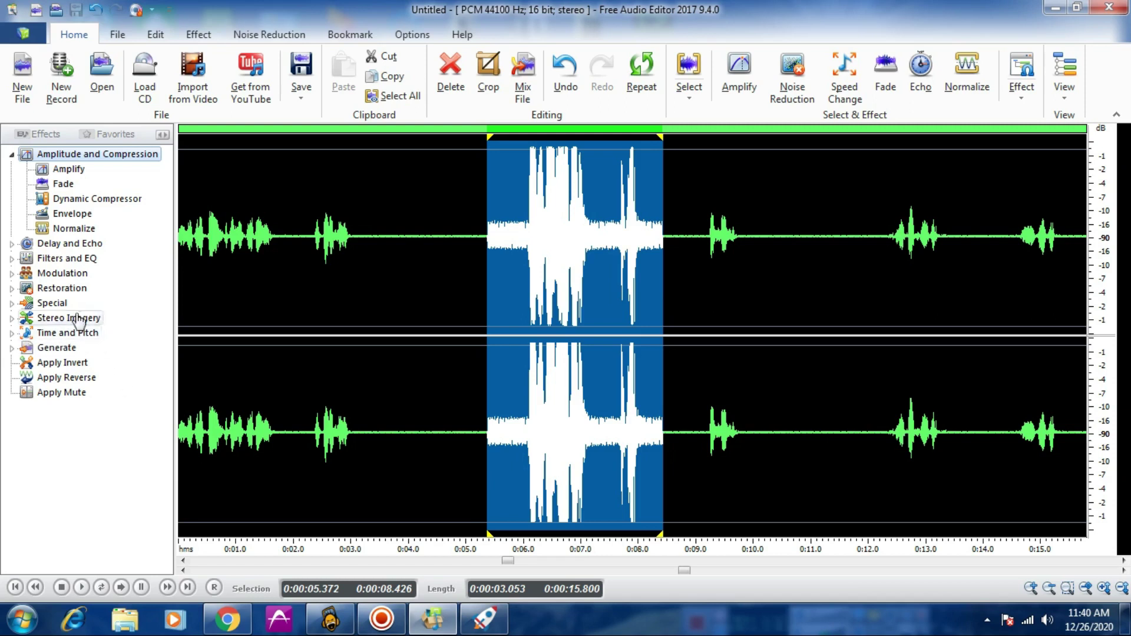
Play back the selected region and close the audio editor without saving the untitled recording.
left_click(80, 591)
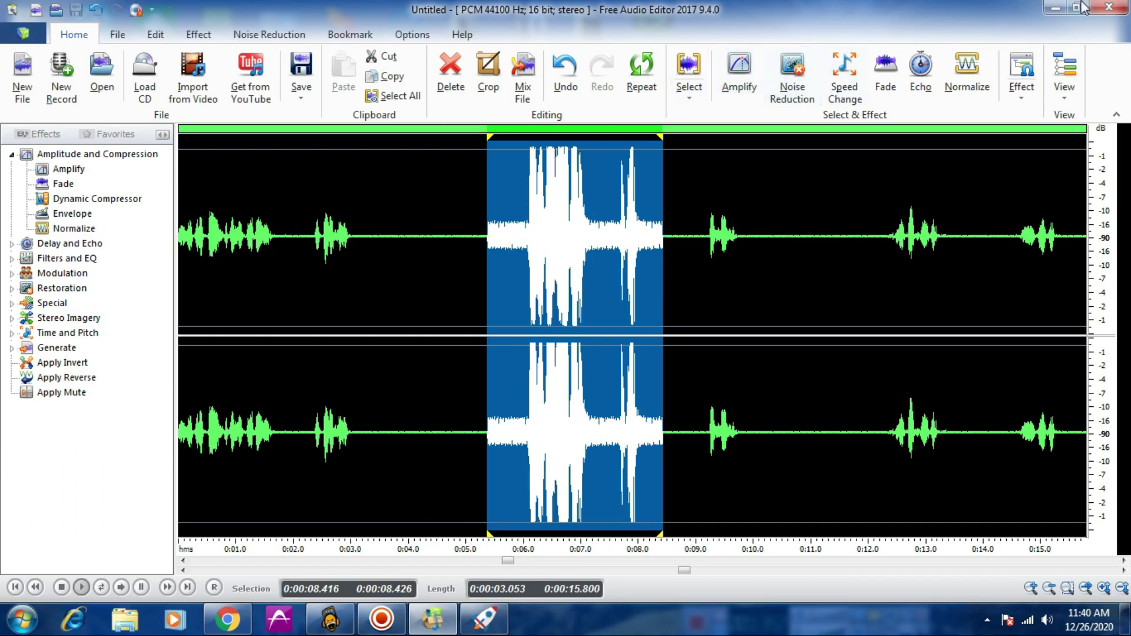
left_click(1109, 6)
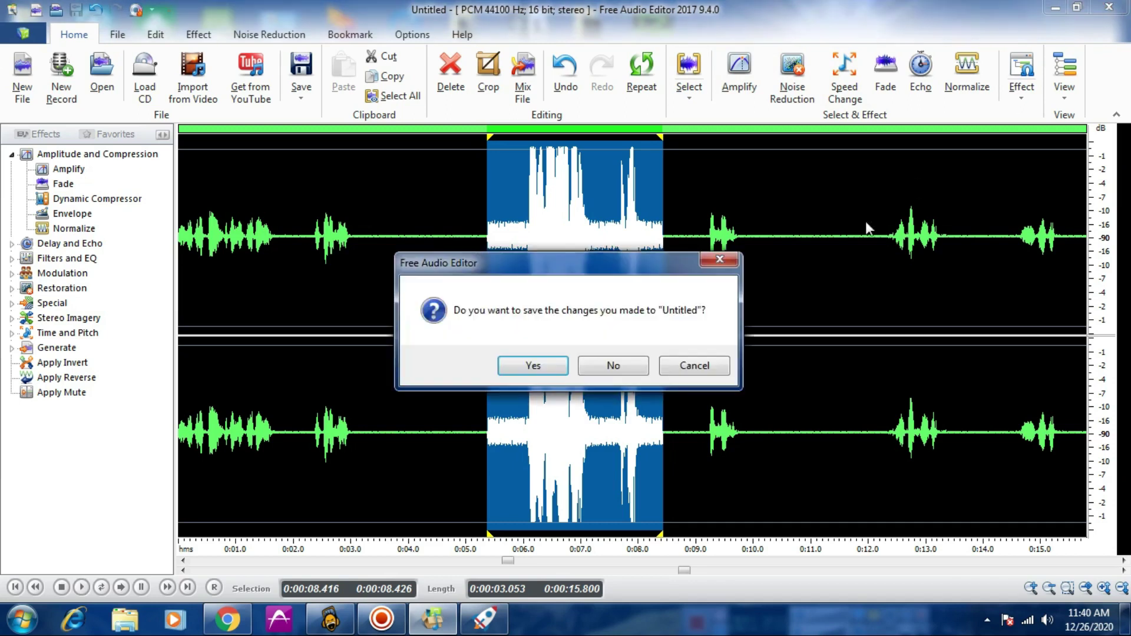
left_click(619, 365)
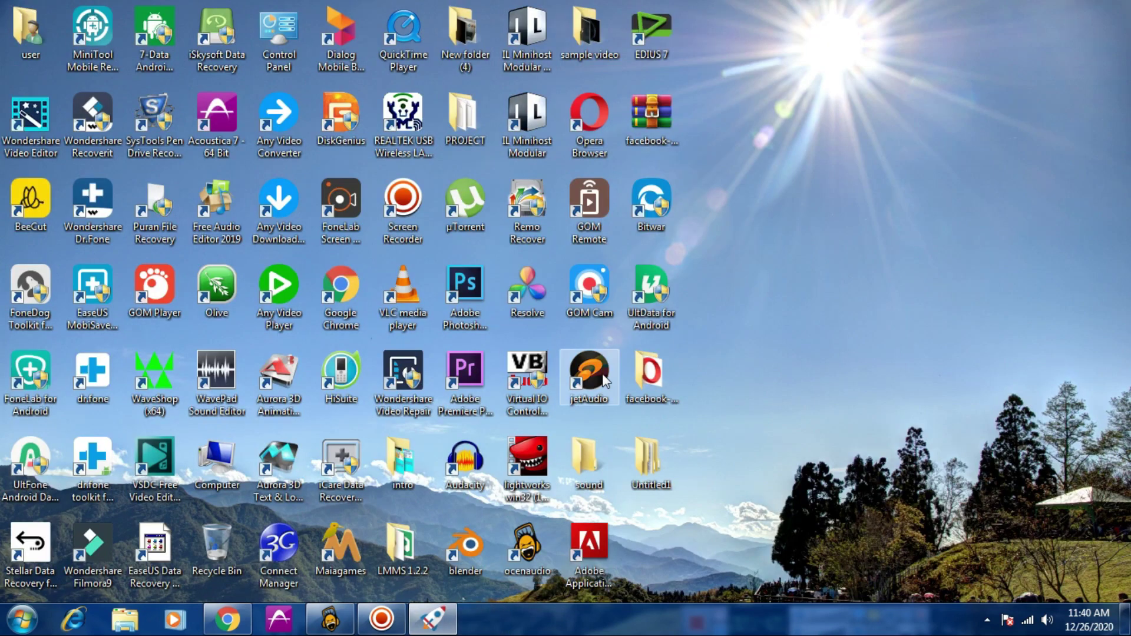
left_click(380, 624)
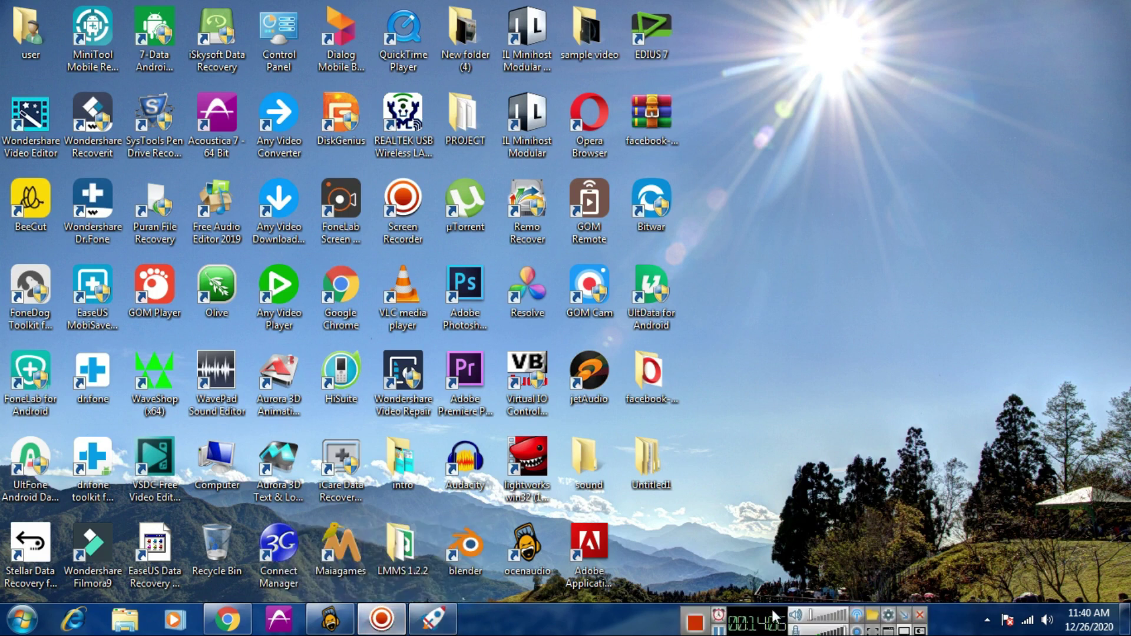
left_click_drag(774, 614, 749, 517)
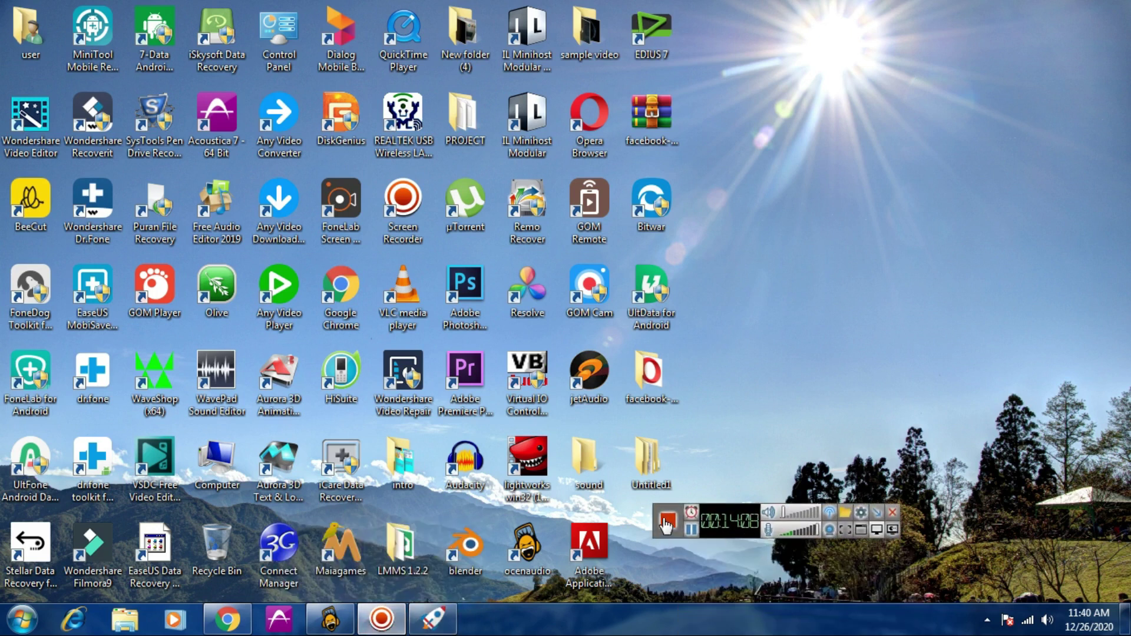